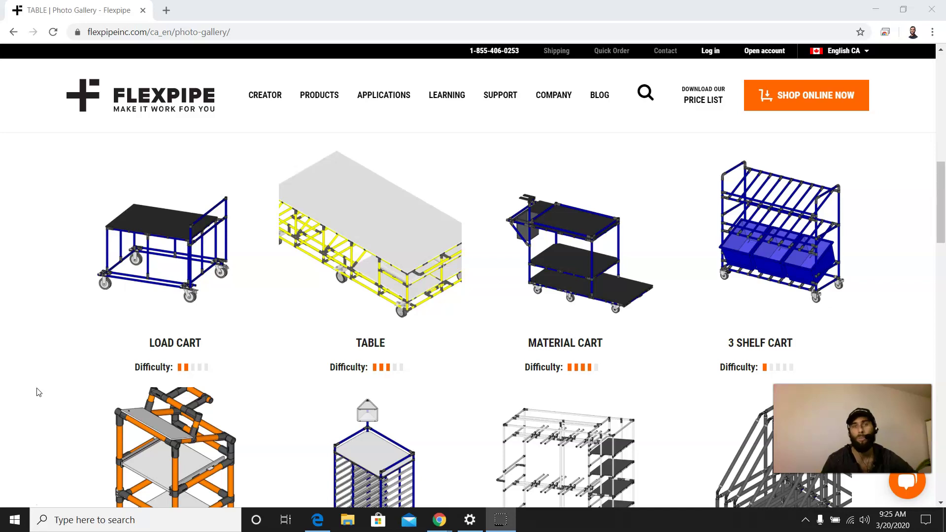
Browse the photo gallery and open the Load Cart project
scroll(311, 317, down, 1)
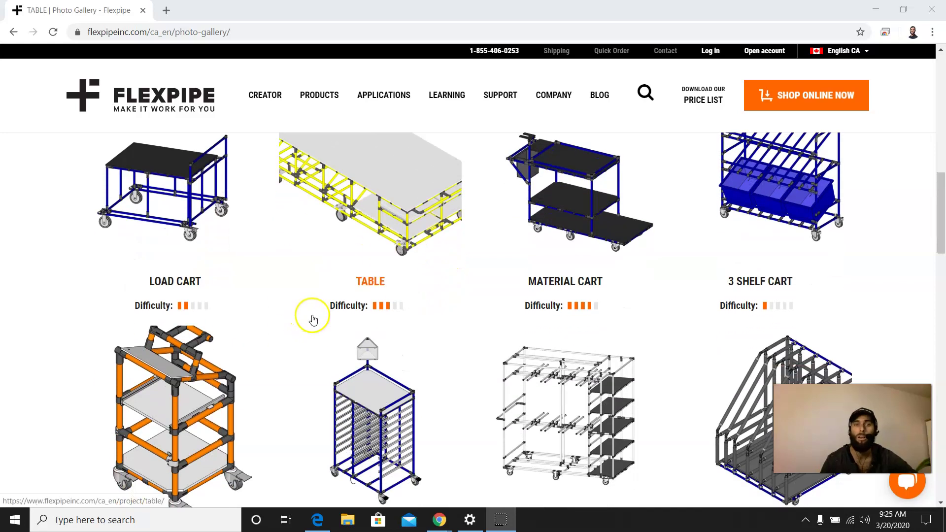
scroll(314, 321, up, 5)
scroll(314, 321, down, 4)
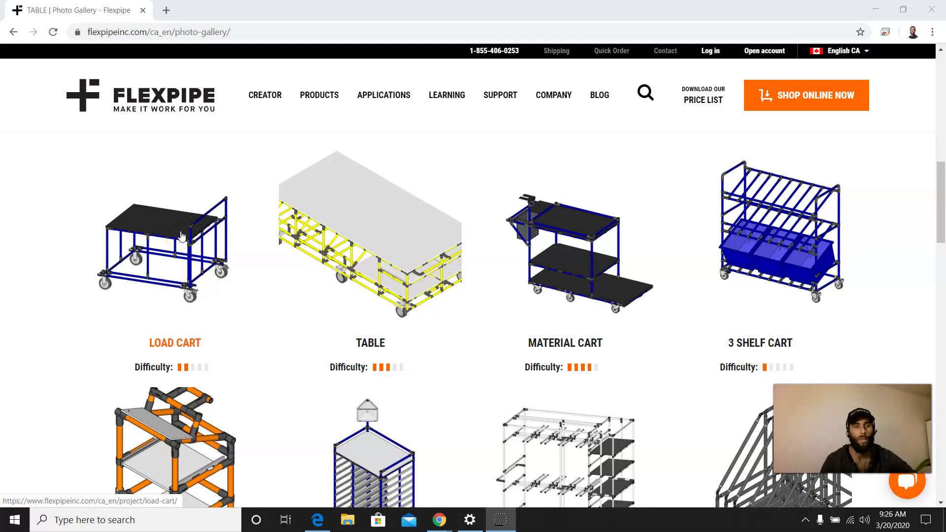
click(179, 234)
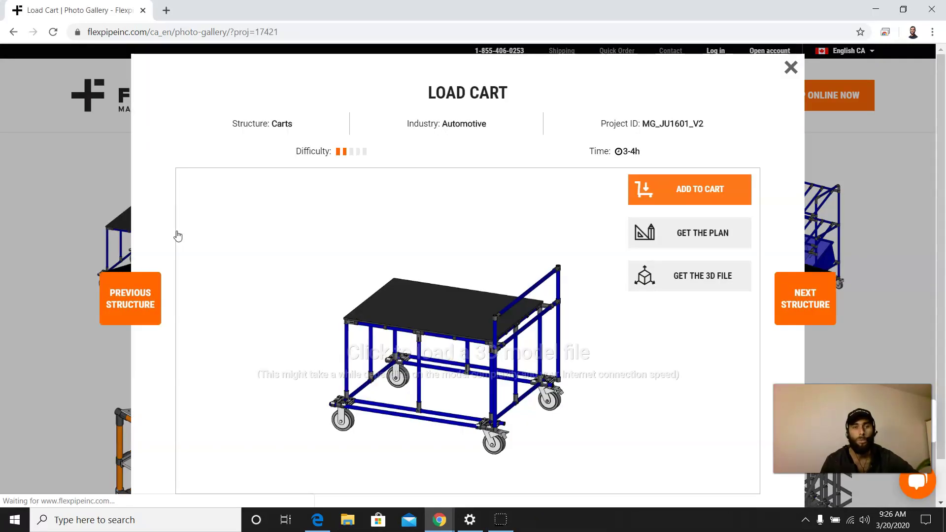
Request the Load Cart's 3D file and submit the contact form with its prefilled details
click(226, 235)
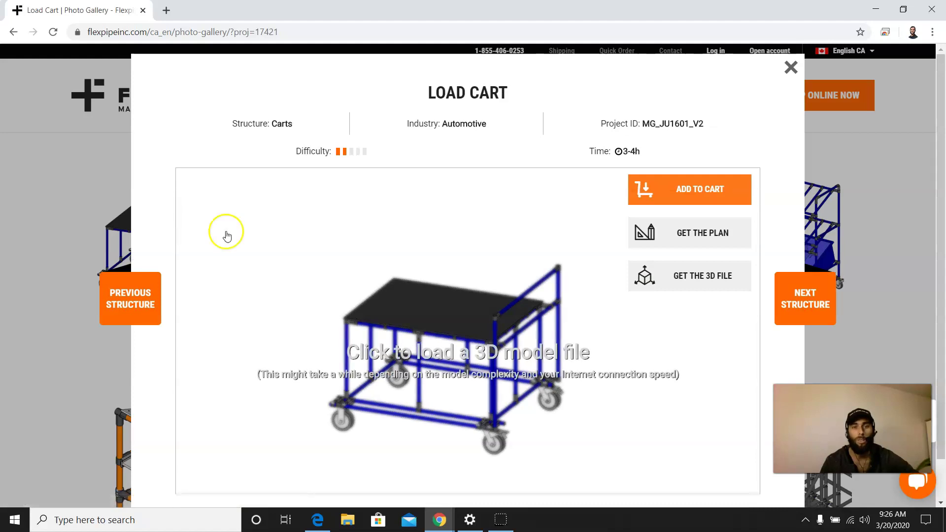
scroll(369, 212, down, 1)
click(686, 231)
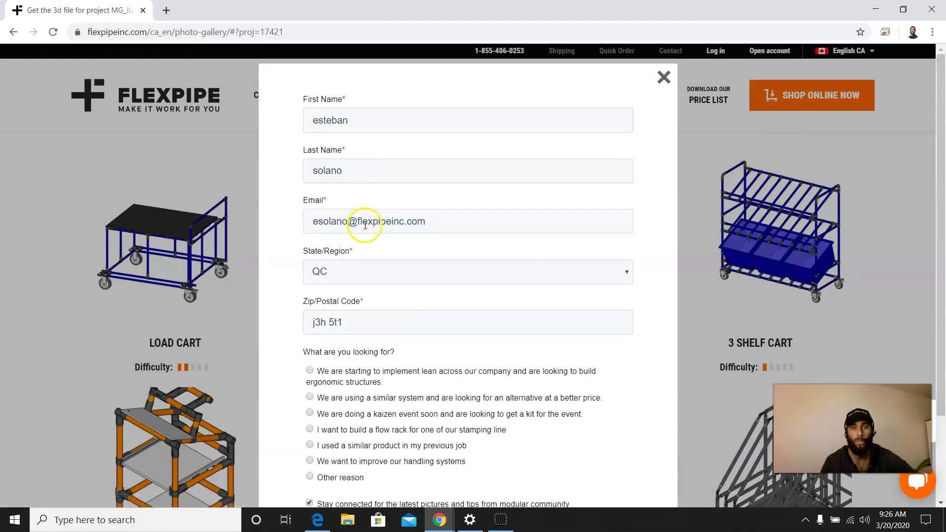
scroll(367, 290, down, 2)
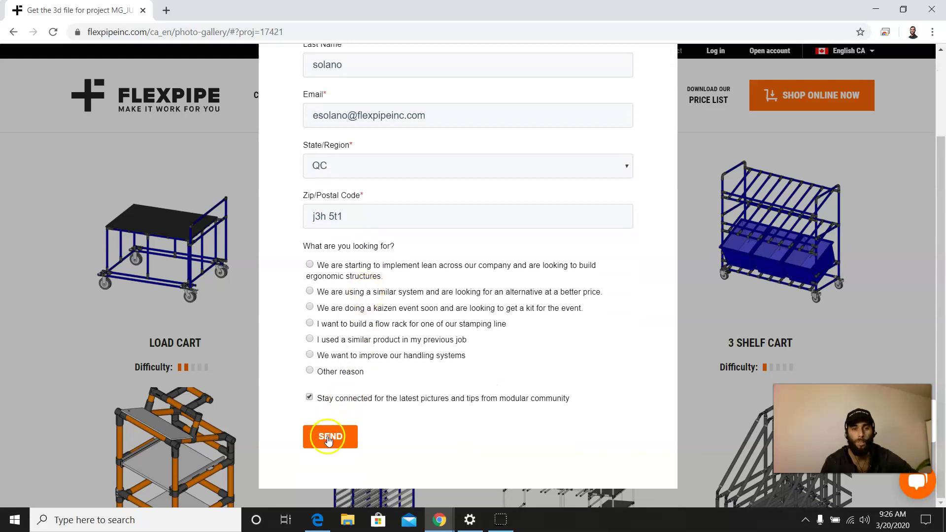
click(329, 437)
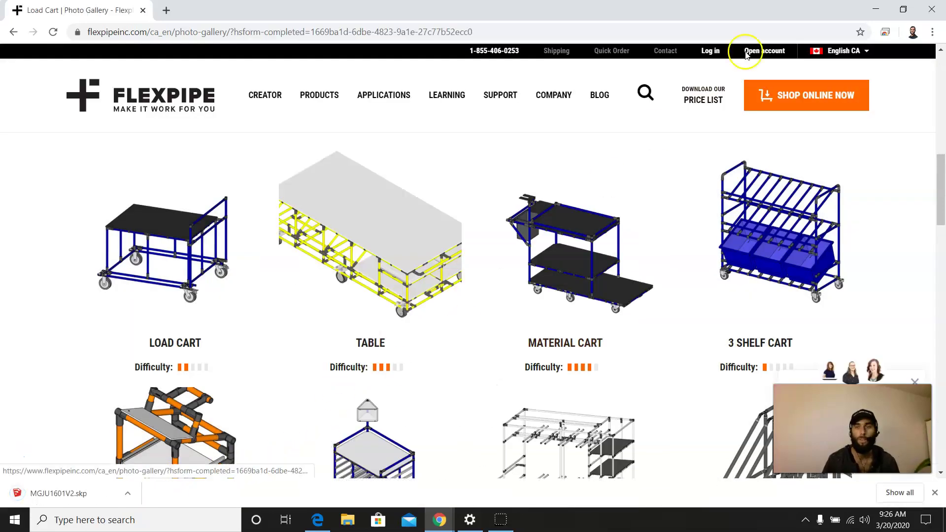
Move the downloaded MGJU1601V2 file from the Downloads folder to the desktop, leaving only the desktop showing
click(883, 10)
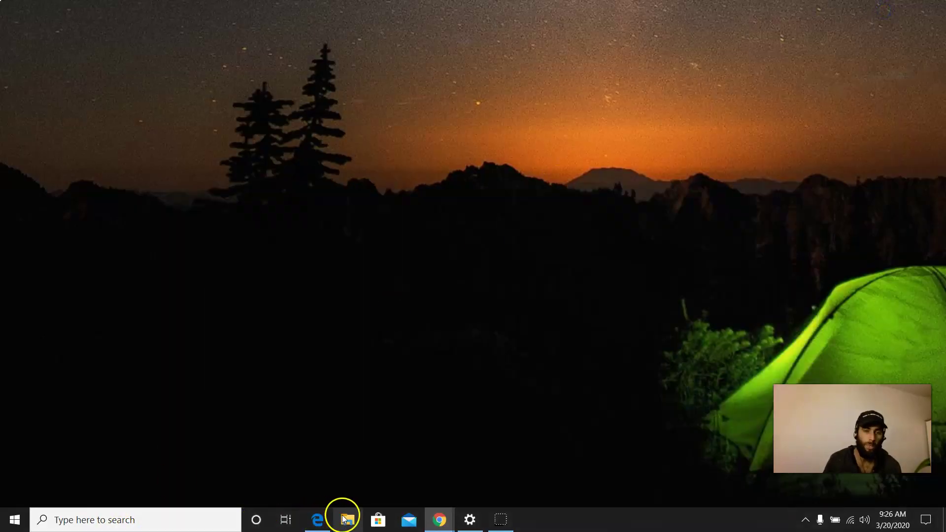
click(346, 519)
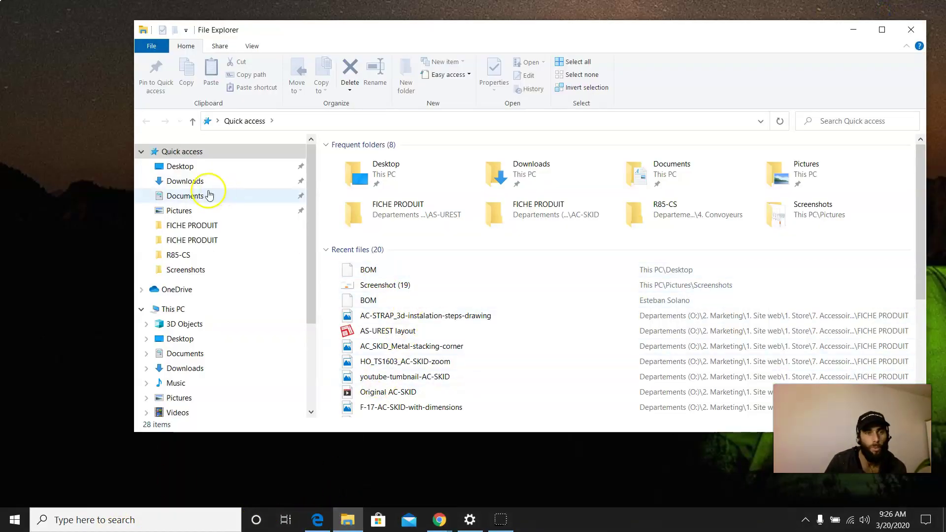
click(186, 182)
drag(359, 195, 69, 211)
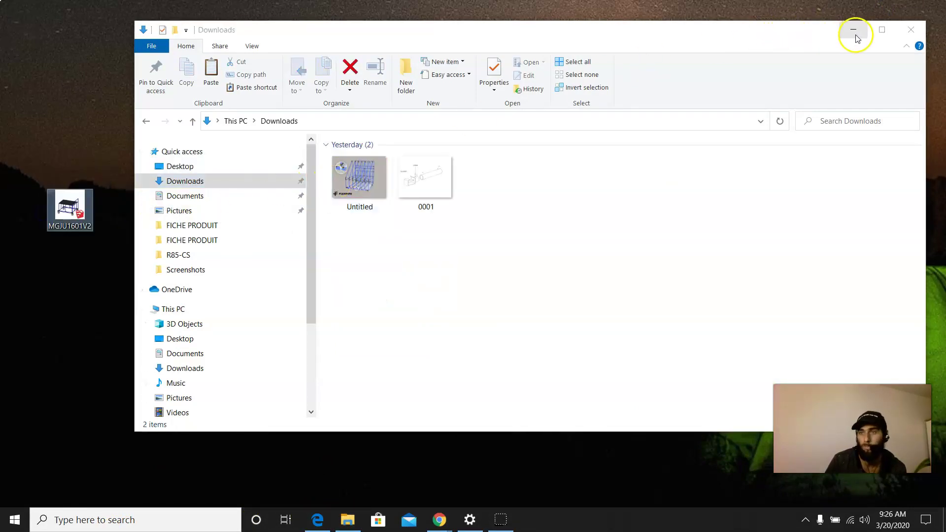
click(911, 29)
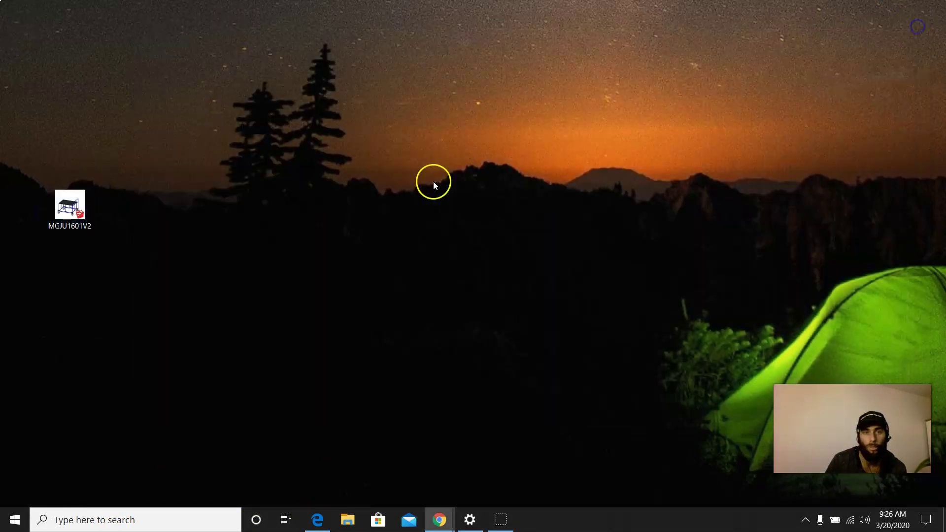
Open the MGJU1601V2 model in SketchUp and dismiss the file version notice
right_click(73, 211)
click(136, 260)
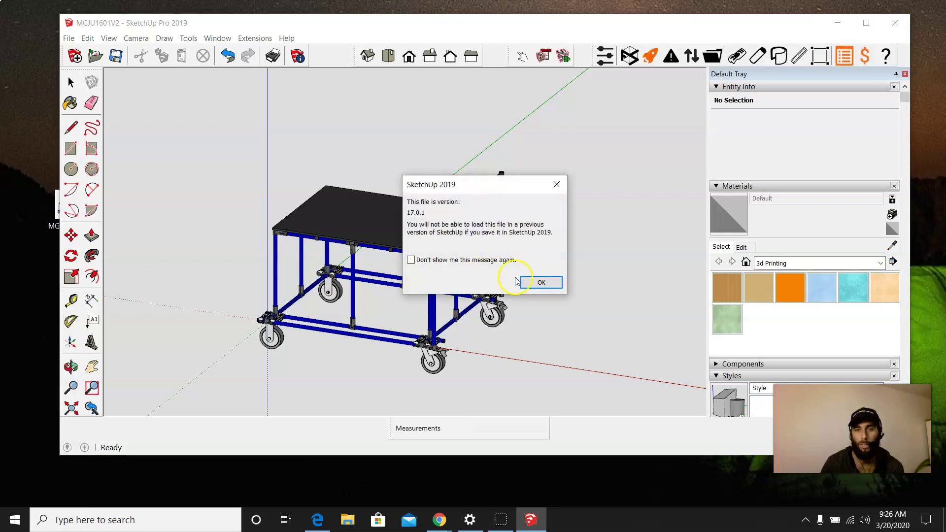
click(541, 282)
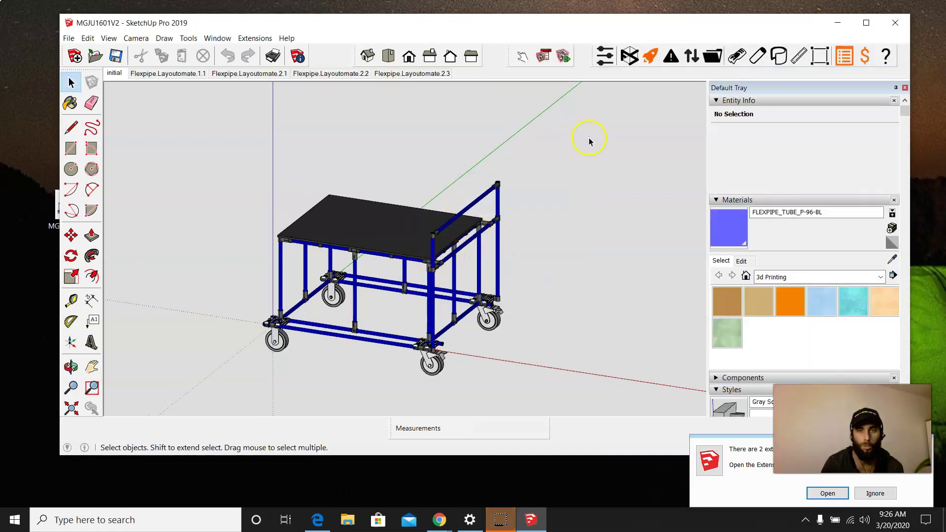
Generate the cart's bill of materials and save it to the Desktop under the name BOM
click(845, 58)
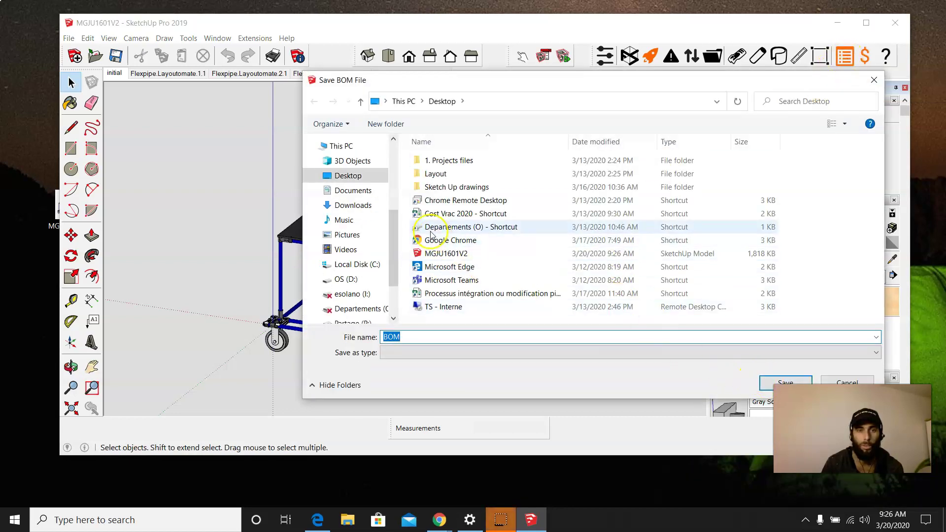
click(764, 380)
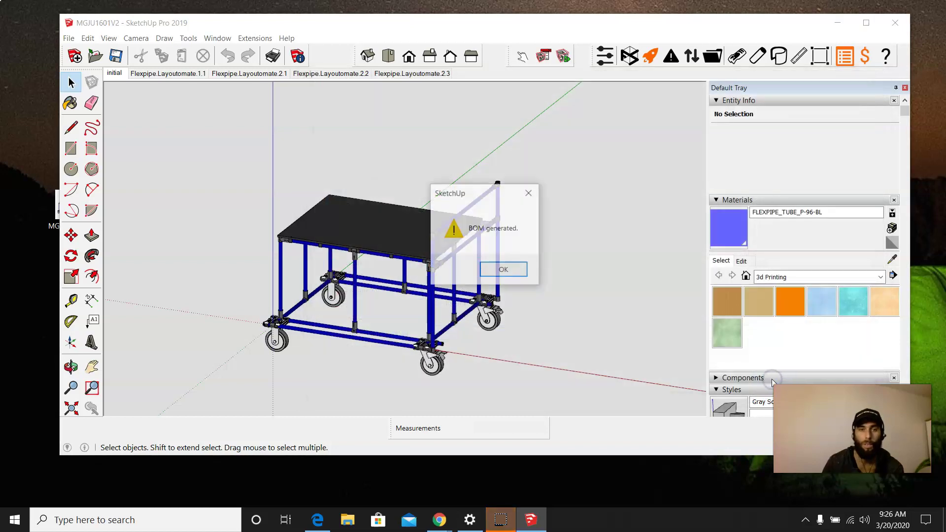
click(503, 270)
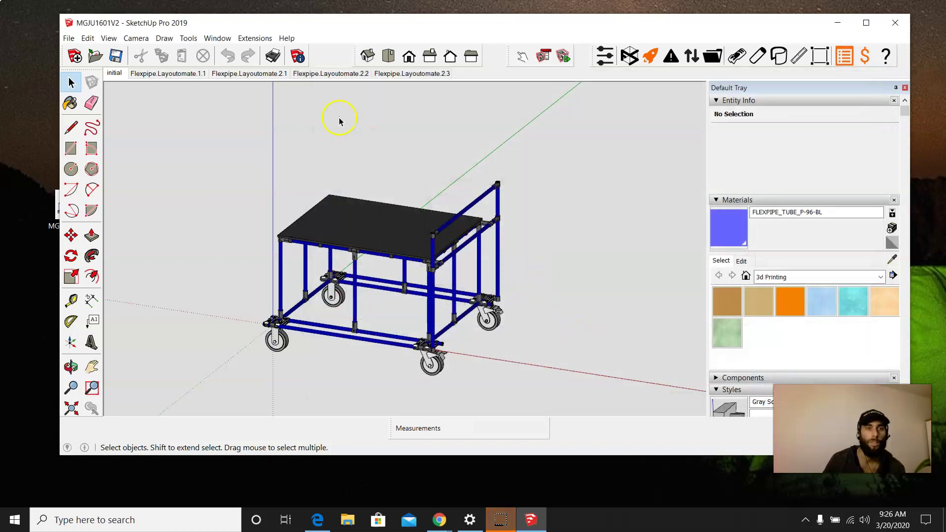
Uncover the desktop BOM files, open BOM_EXCEL to review the part quantities on the BILL OF MATERIAL sheet, and close the workbook
drag(210, 27, 222, 23)
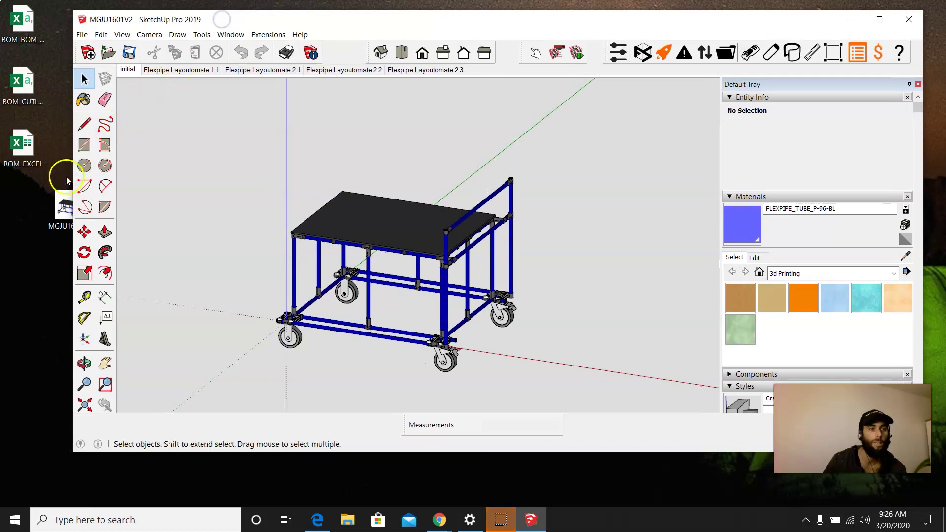
drag(59, 206, 16, 207)
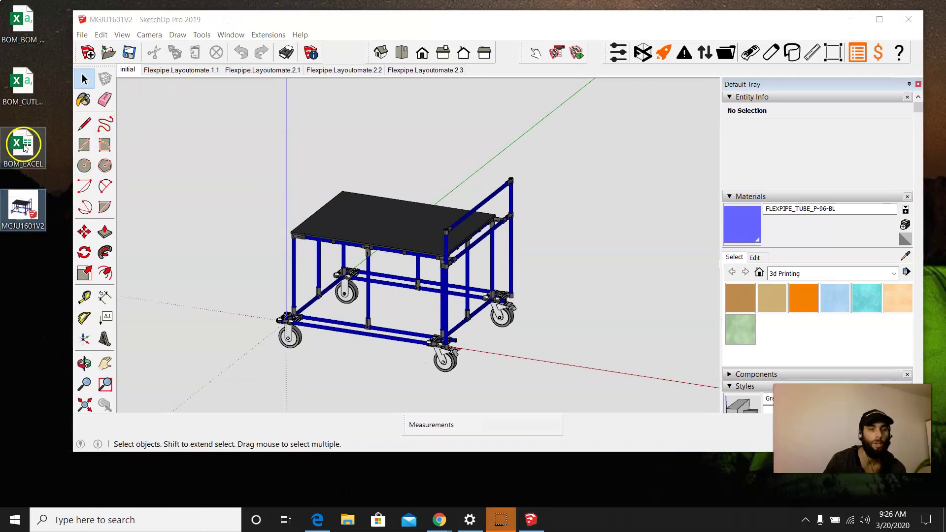
click(25, 146)
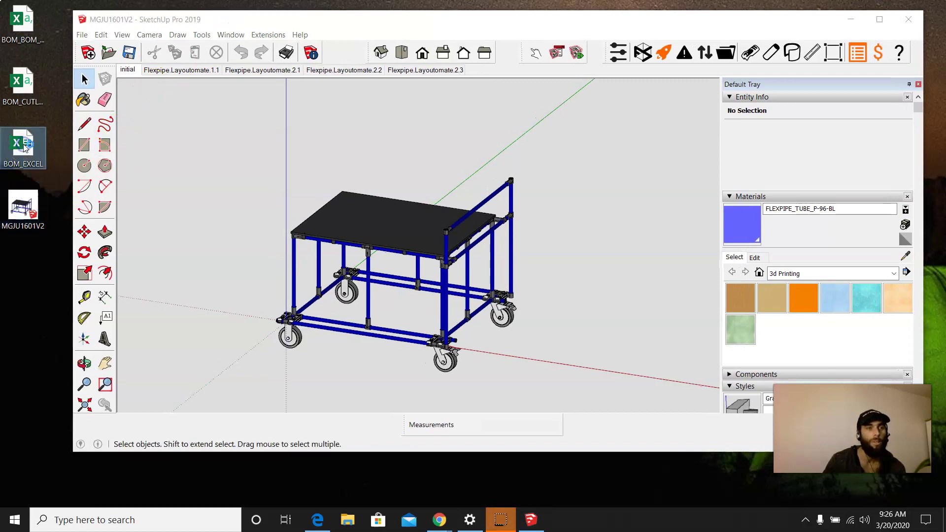
double_click(25, 146)
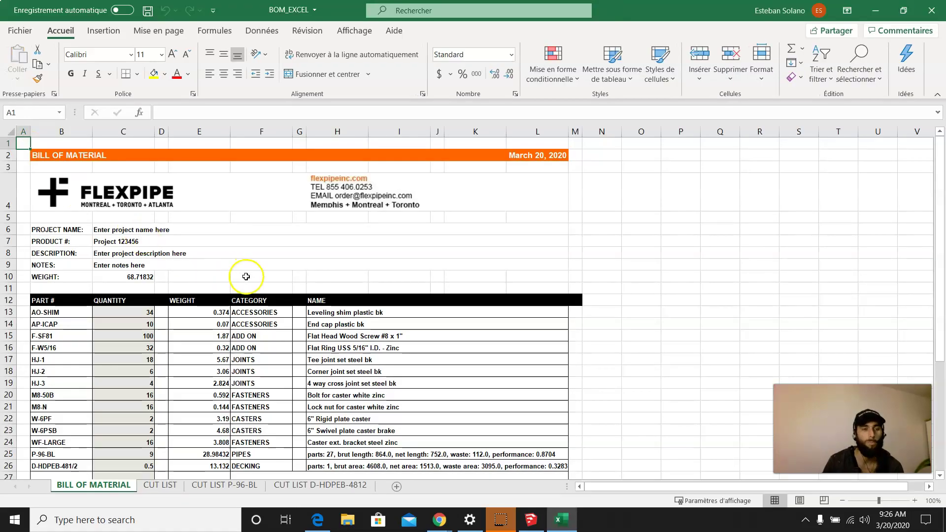
scroll(246, 276, down, 2)
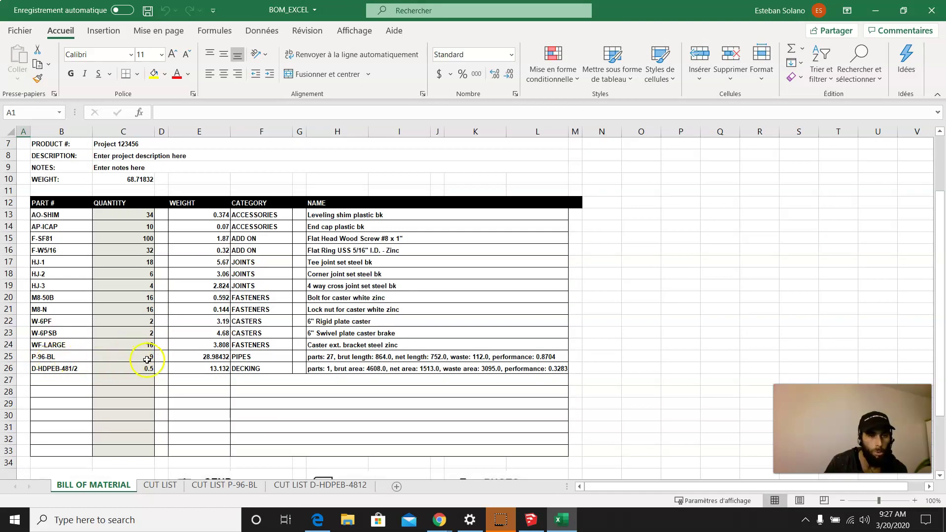
double_click(650, 9)
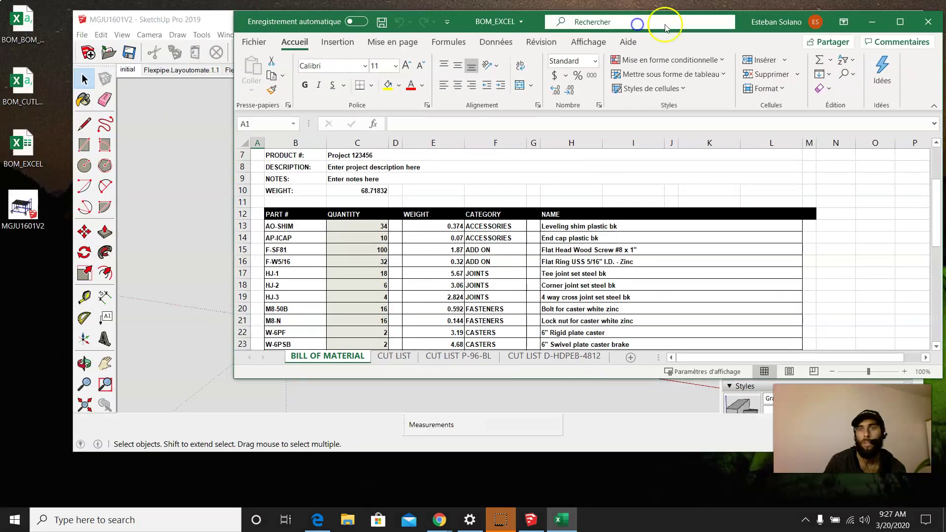
click(928, 21)
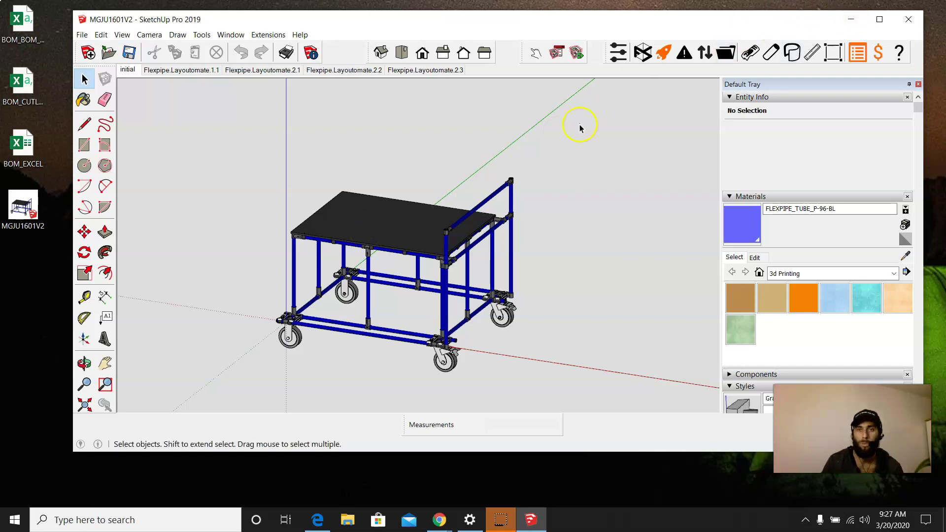
Hide the cart's black deck panel and casters so that only the pipe frame and joints show
scroll(408, 194, down, 2)
middle_drag(408, 194, 399, 224)
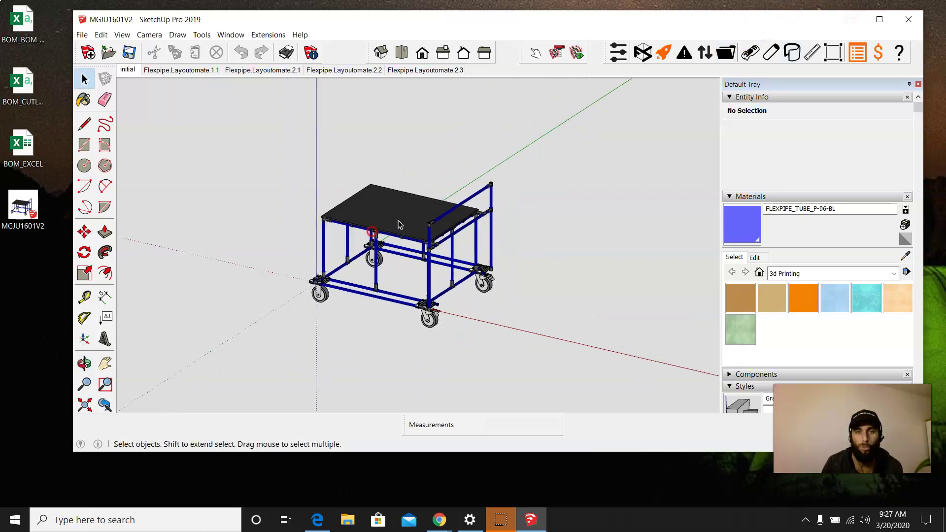
click(793, 56)
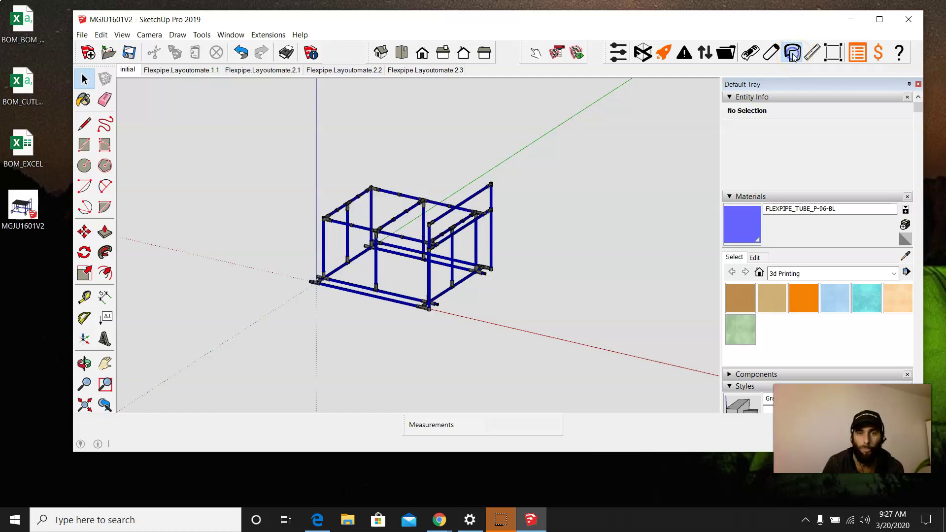
middle_drag(345, 271, 412, 217)
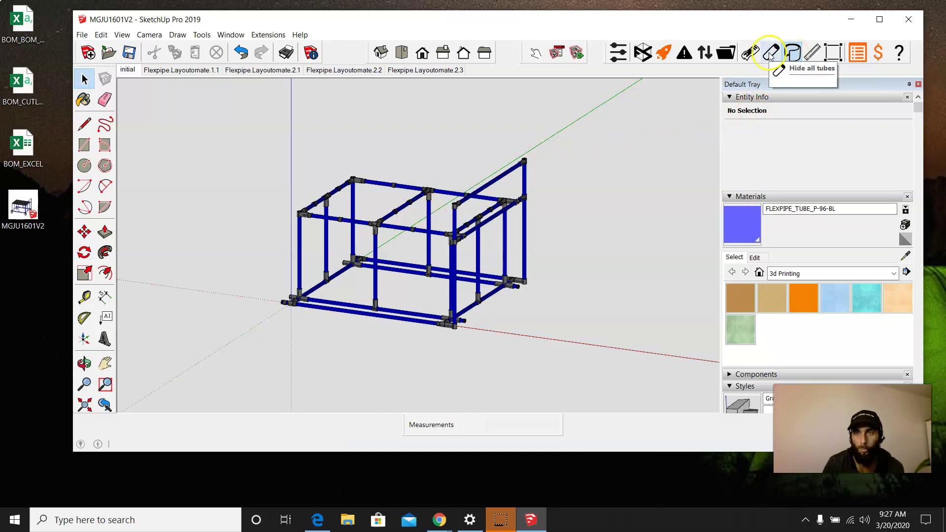
Hide the frame's joints and all tubes, leaving only the structure's skeleton lines
click(753, 58)
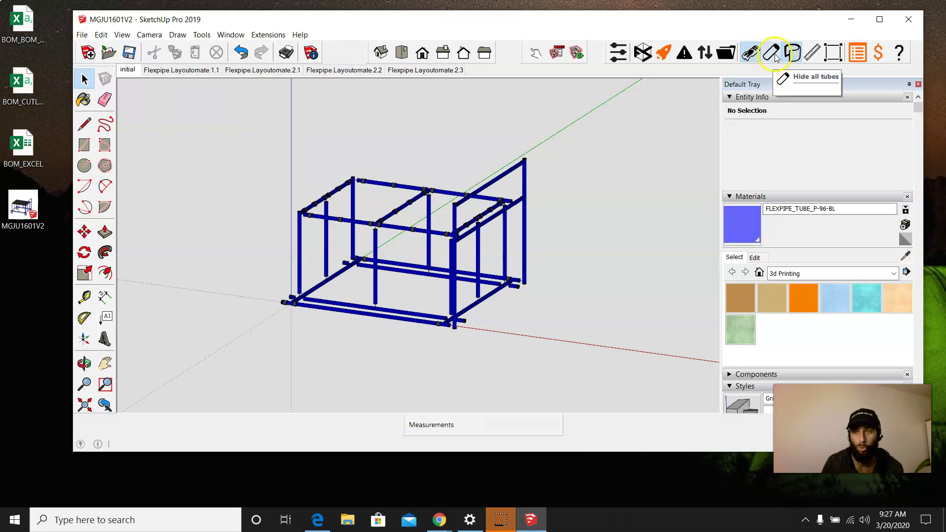
click(775, 58)
scroll(443, 169, down, 3)
scroll(528, 180, up, 4)
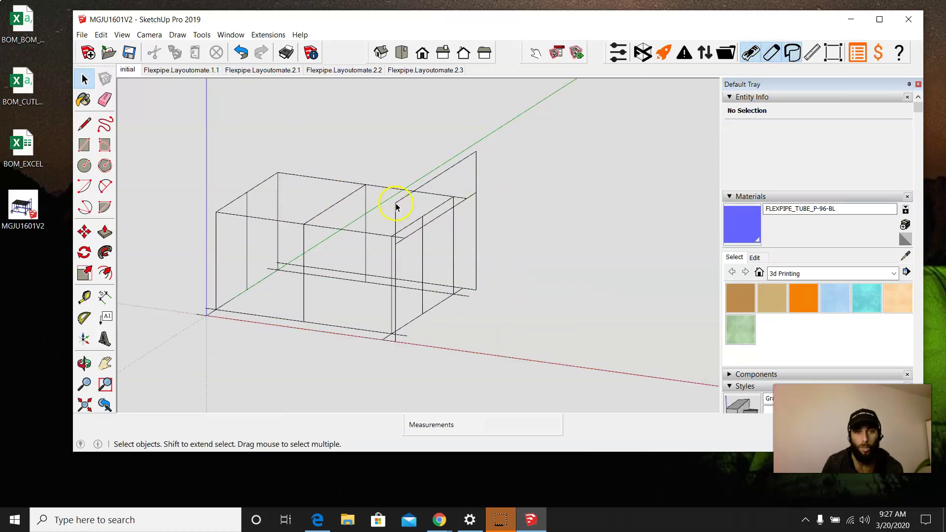
scroll(421, 179, down, 2)
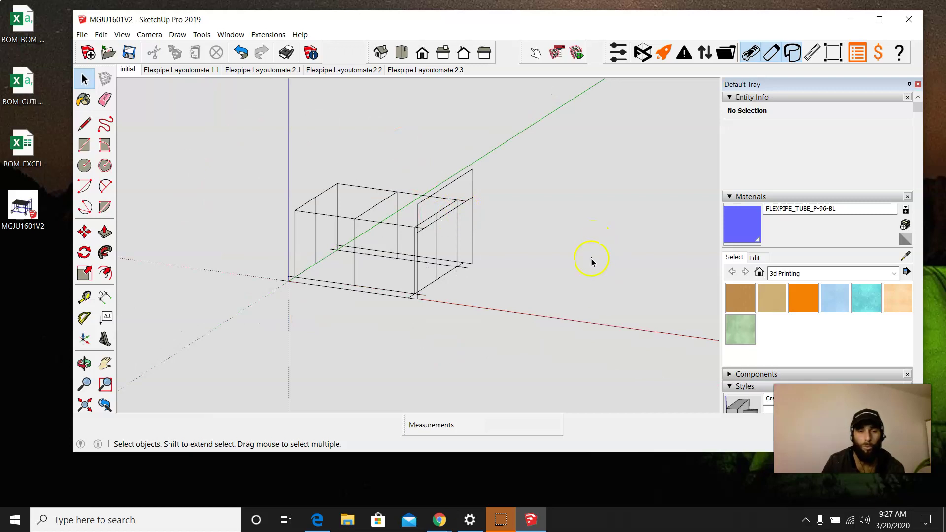
Set the pipe coating and color to Red plastic in the Flexpipe extension's preferences
click(618, 54)
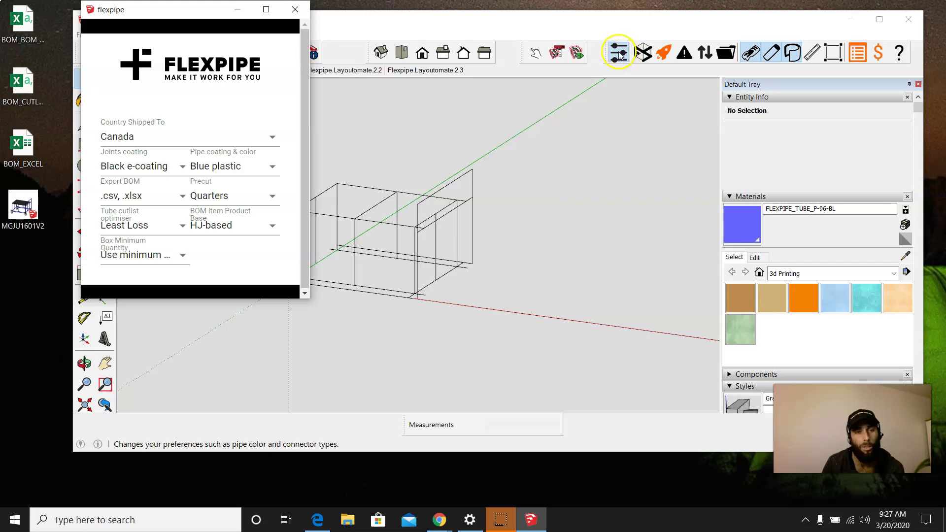
click(275, 172)
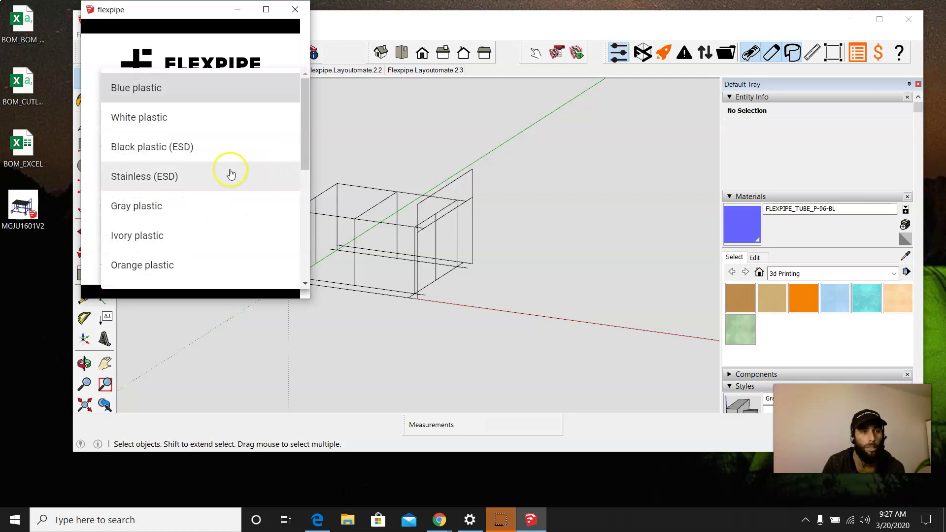
scroll(230, 174, down, 1)
scroll(180, 224, down, 2)
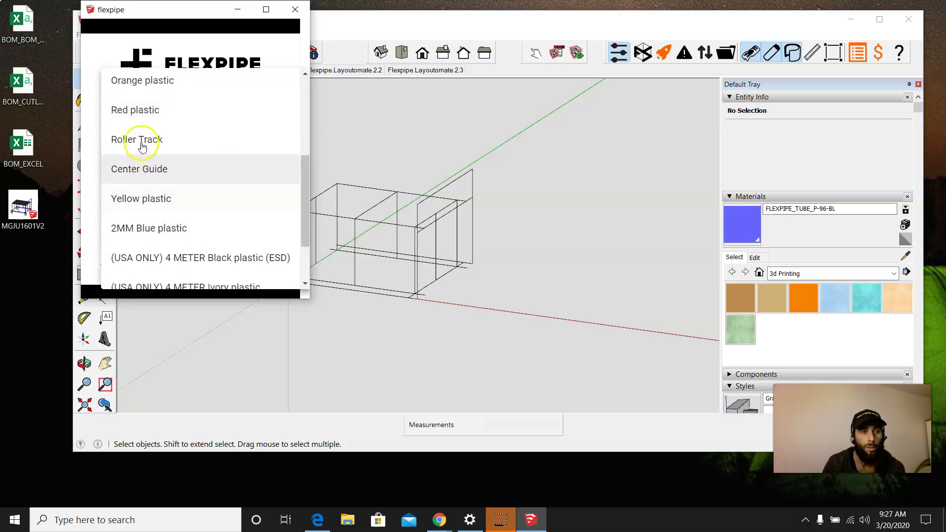
click(133, 109)
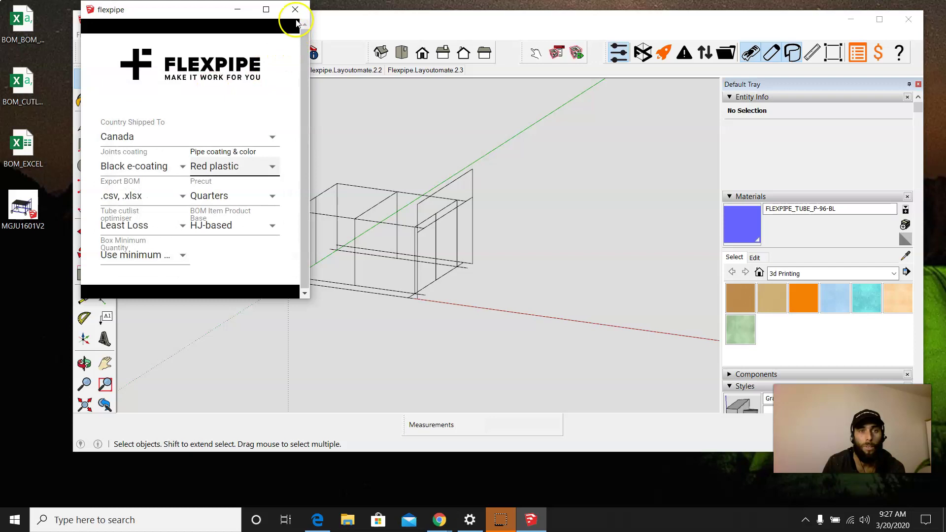
click(294, 9)
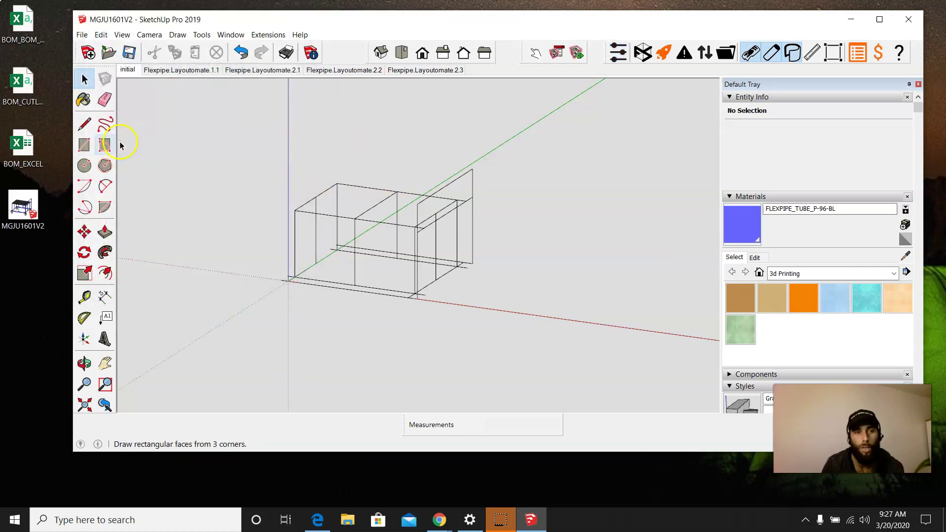
Show the materials used in the model so the available tube materials can be checked
click(84, 124)
scroll(526, 163, up, 1)
scroll(526, 163, up, 1)
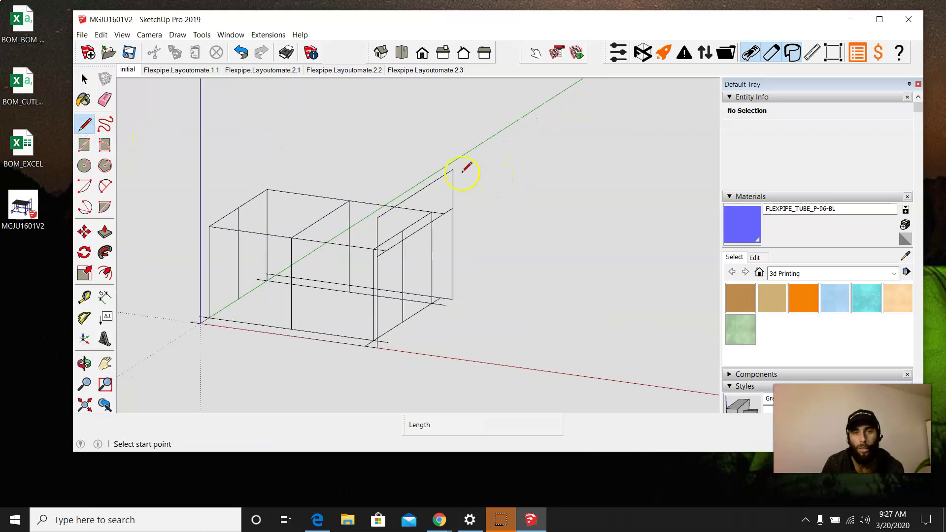
click(759, 273)
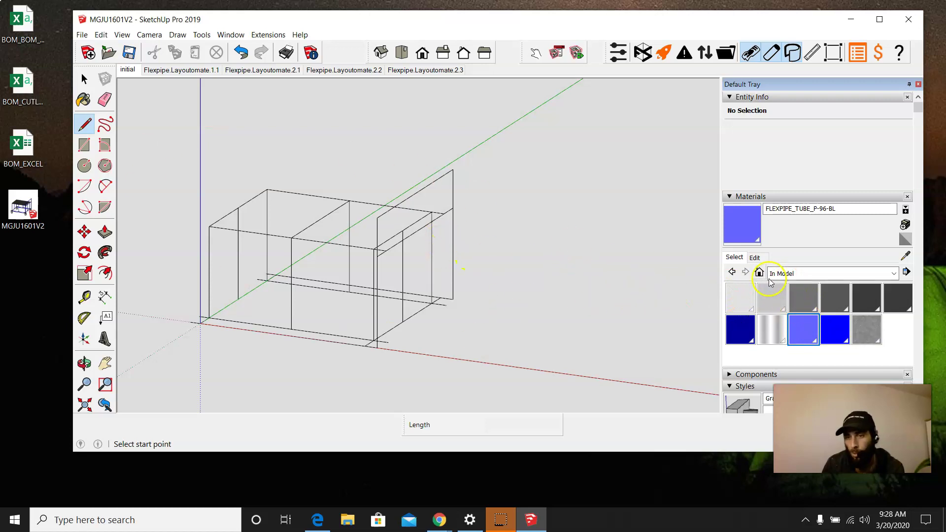
scroll(828, 325, down, 2)
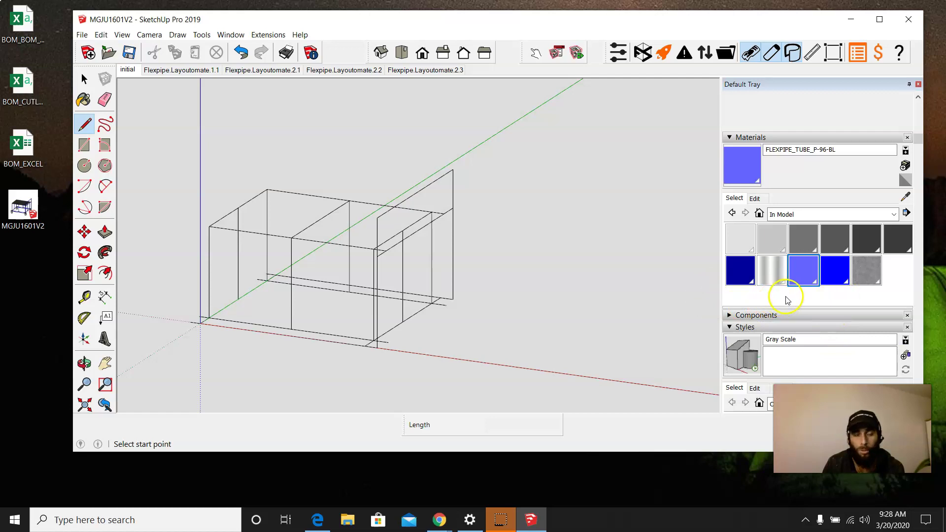
Reselect Red plastic as the pipe coating and color in the Flexpipe preferences and close them
click(622, 57)
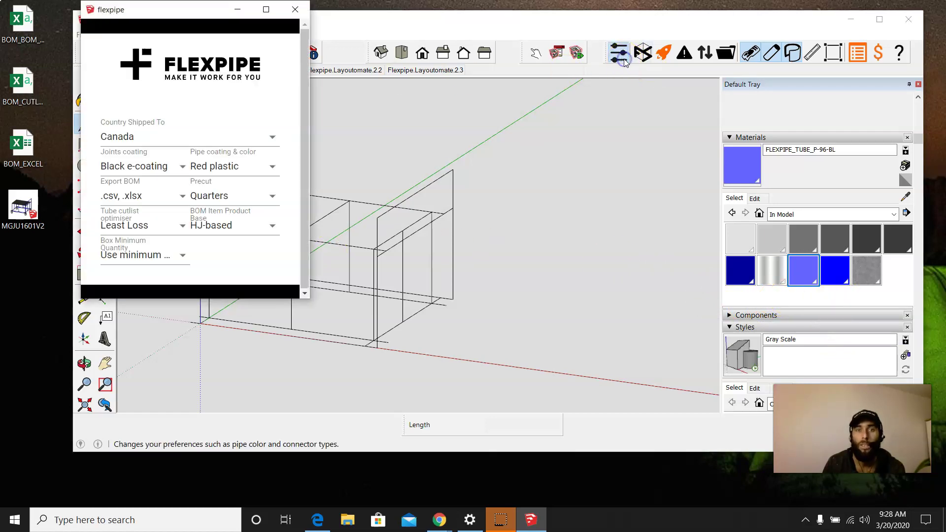
click(273, 167)
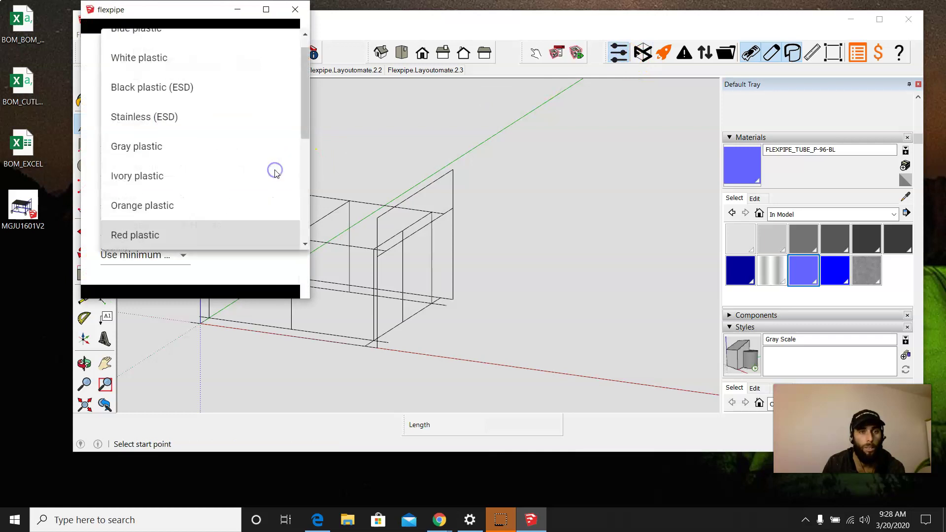
click(151, 234)
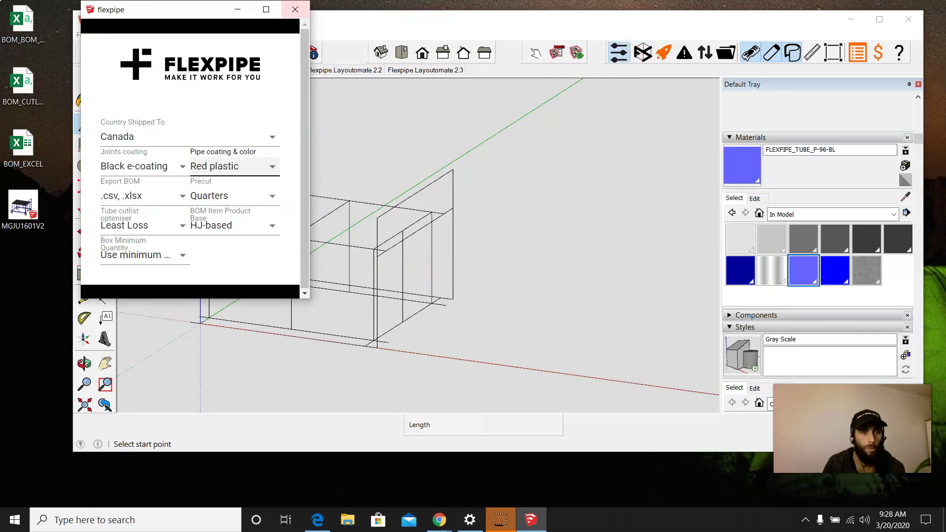
click(295, 9)
Draw a separate line about 8 5/8" long parallel to the red axis, in the empty space behind the skeleton
click(84, 123)
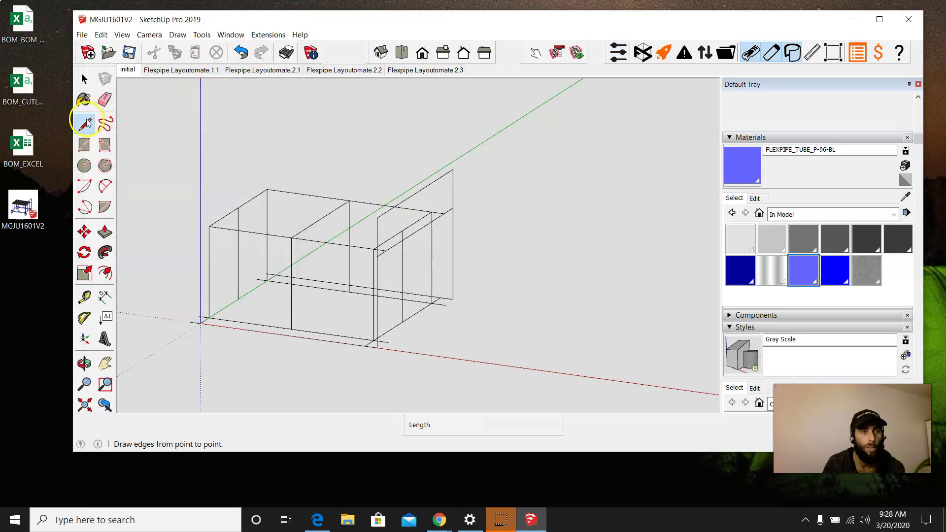
click(501, 166)
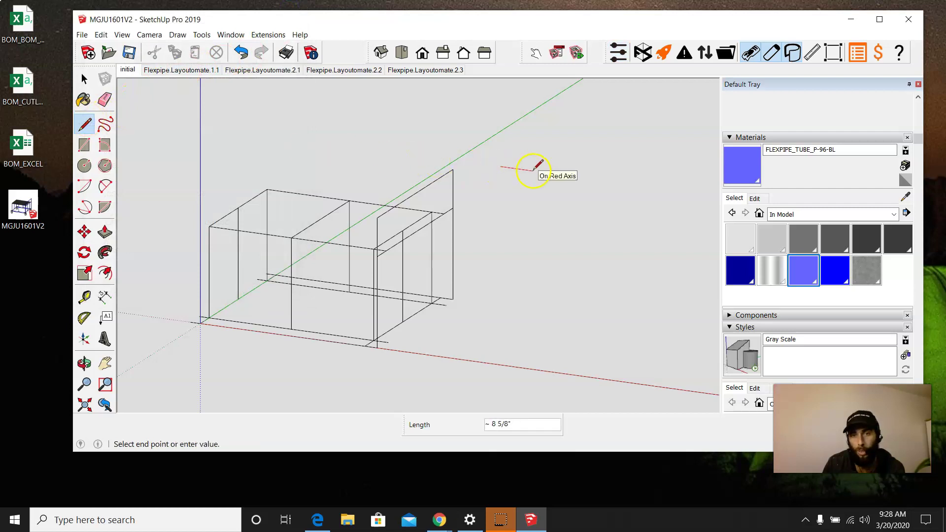
key(space)
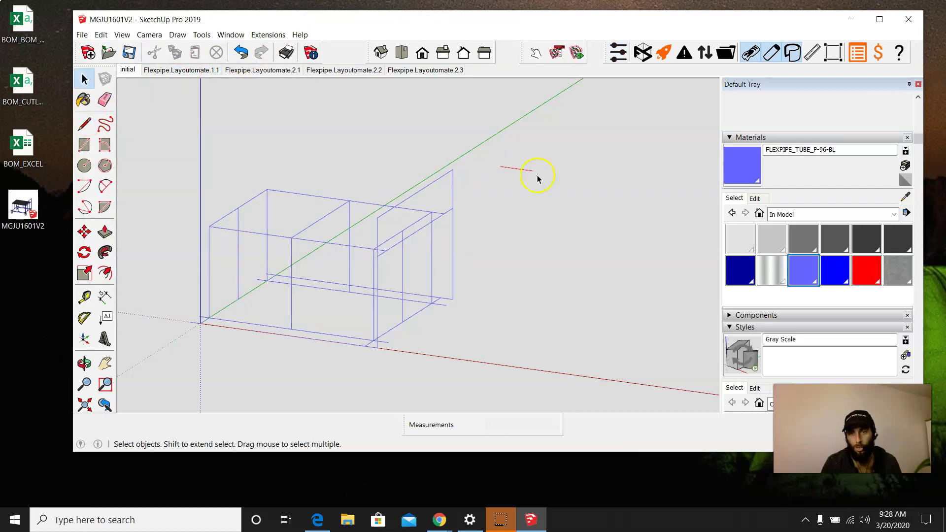
scroll(522, 180, up, 3)
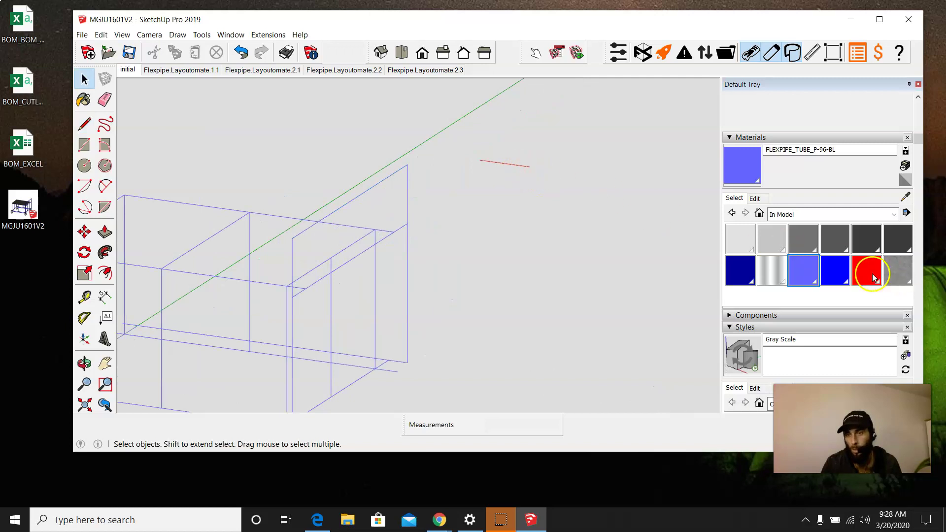
scroll(542, 221, down, 2)
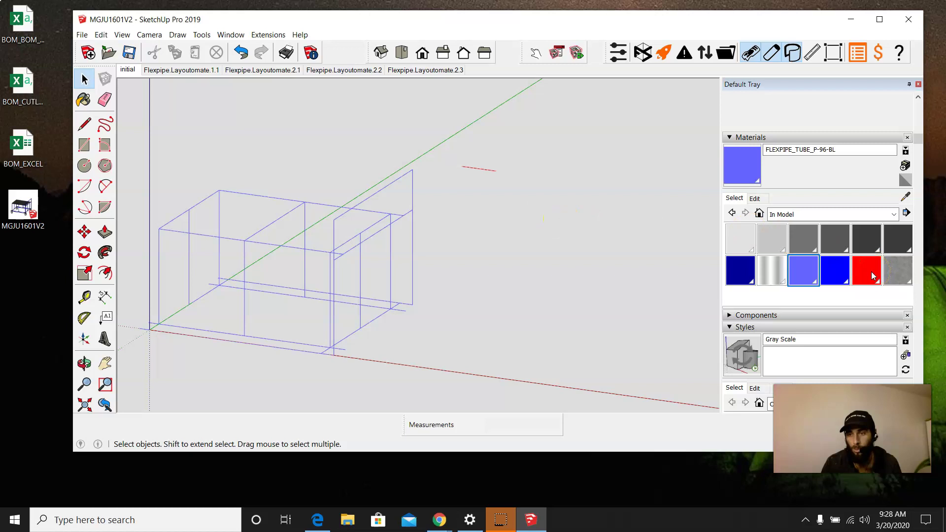
Paint all of the cart's skeleton edges with the red FLEXPIPE_TUBE_P-96-RD material
scroll(699, 236, down, 2)
drag(260, 183, 496, 345)
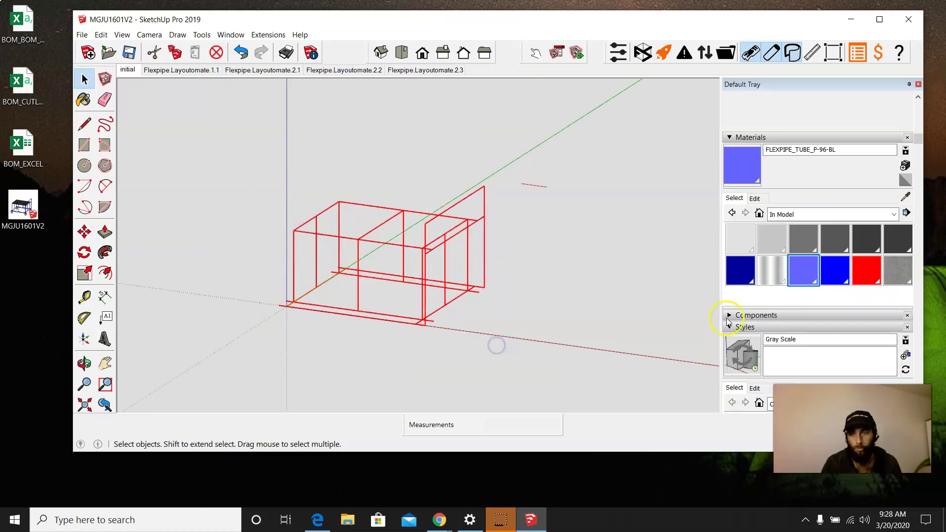
click(870, 280)
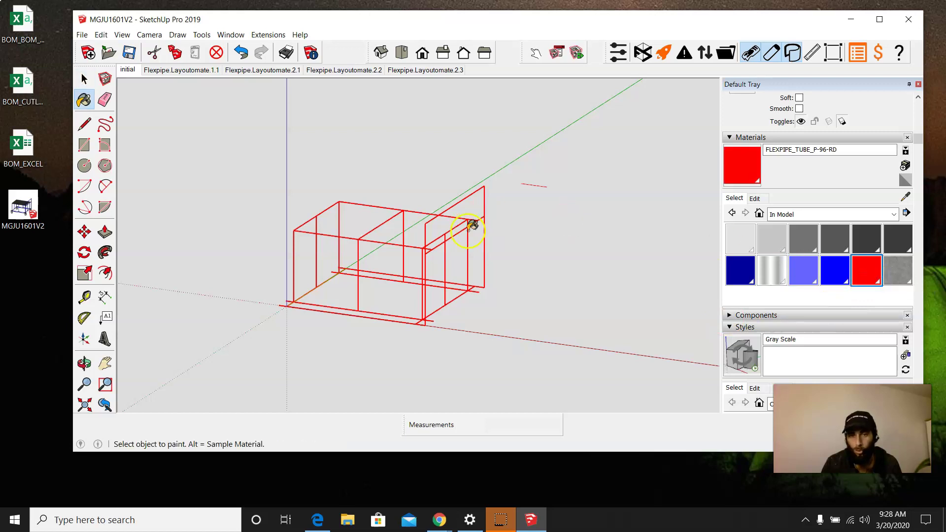
scroll(488, 247, up, 4)
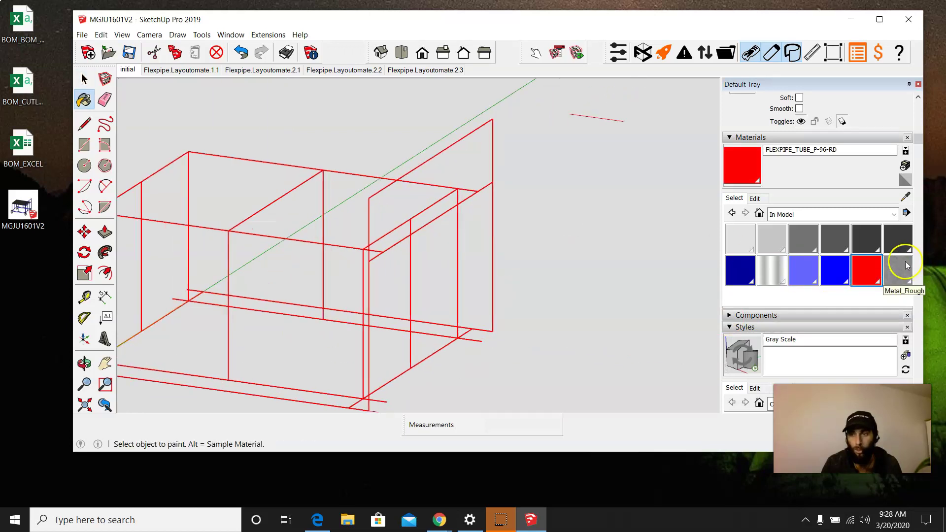
scroll(887, 246, up, 2)
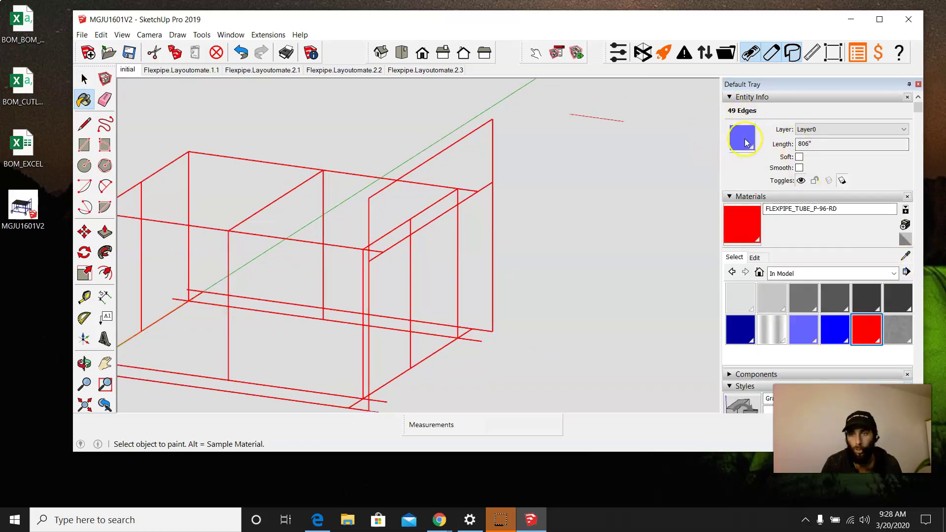
click(493, 220)
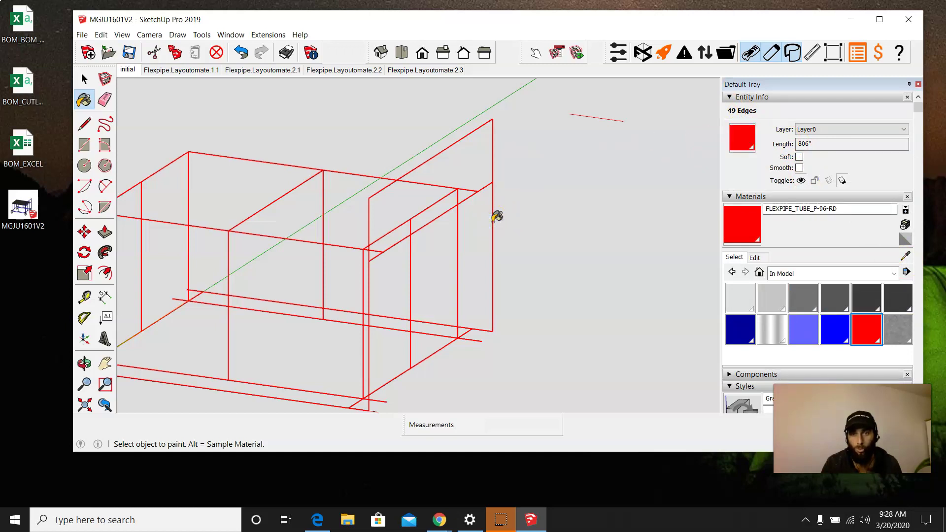
key(space)
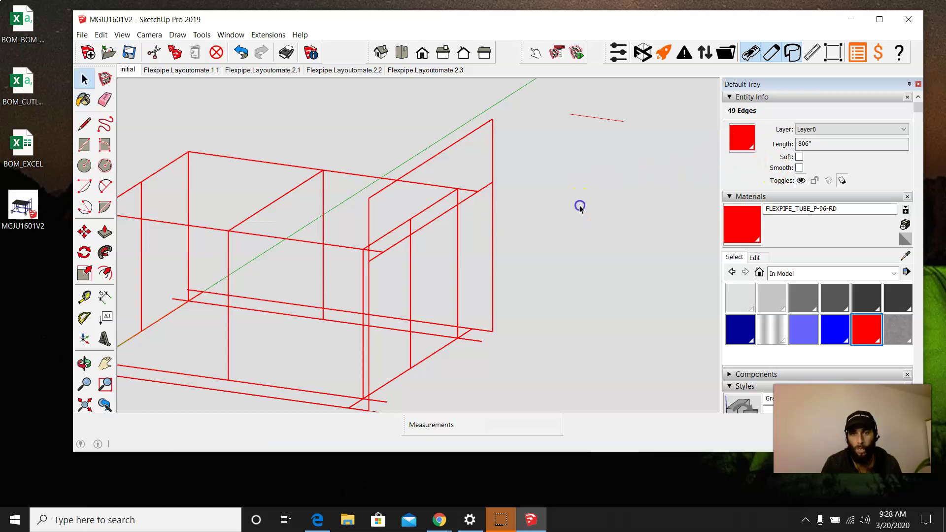
Delete the separate short red line beside the cart skeleton
scroll(578, 205, down, 2)
click(540, 216)
drag(561, 150, 614, 195)
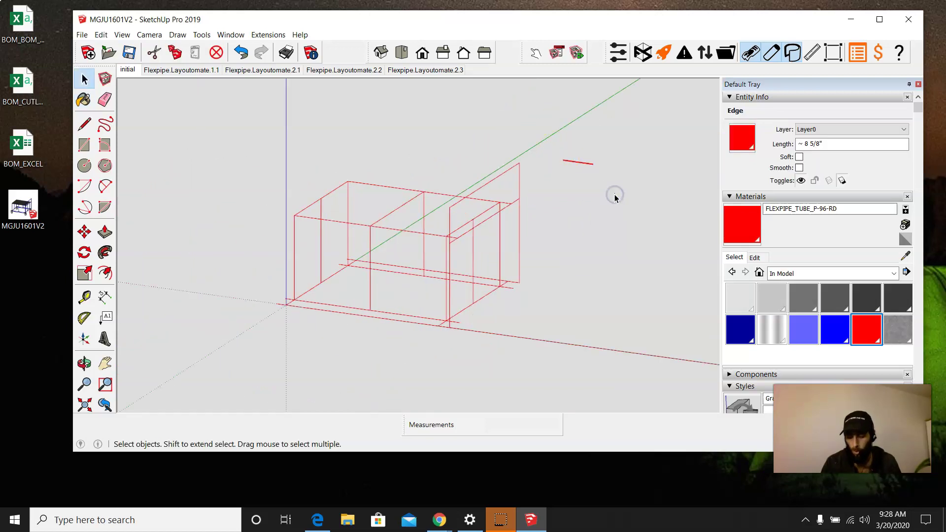
key(Delete)
click(553, 167)
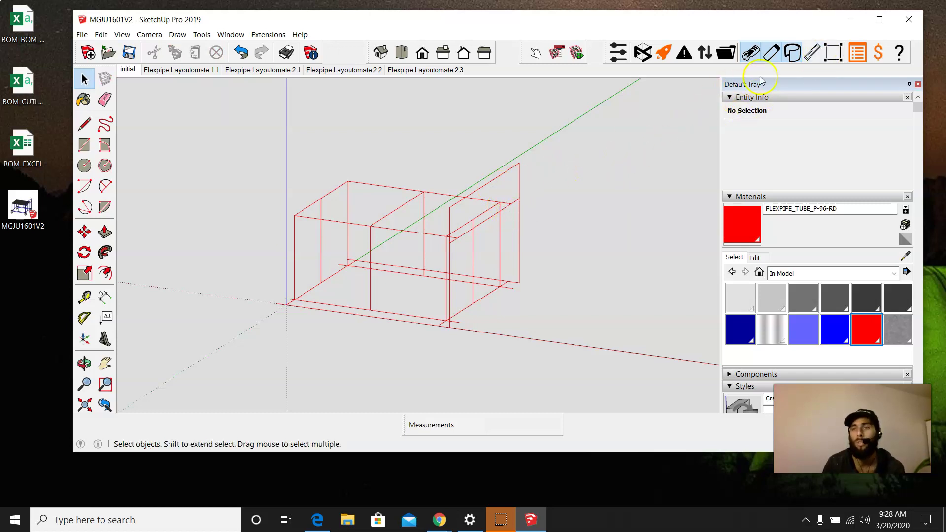
Hide the wire frame, show the tubes, and delete all of the cart's old blue tube components
click(833, 54)
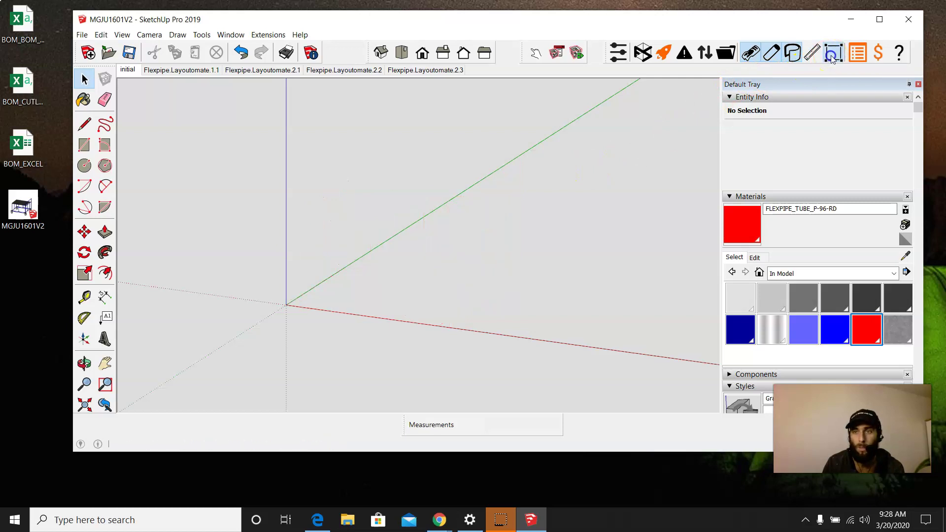
click(772, 58)
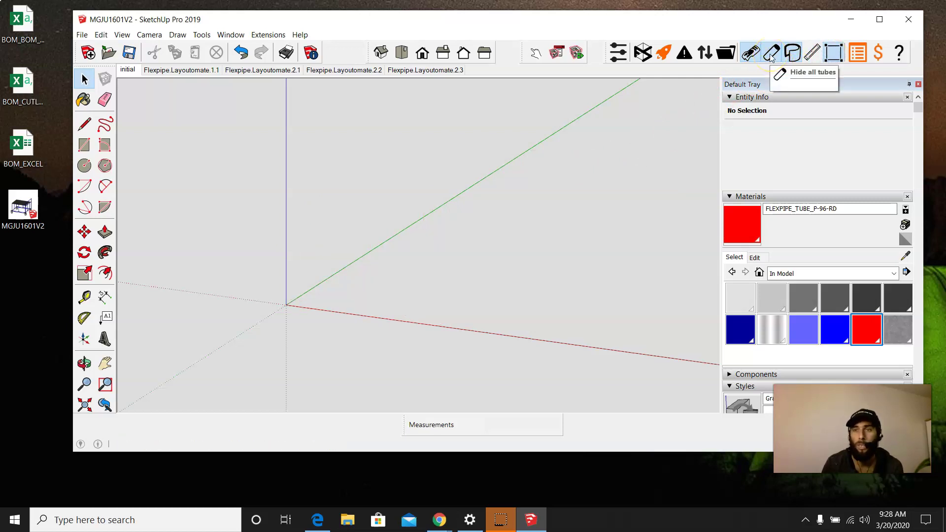
click(772, 58)
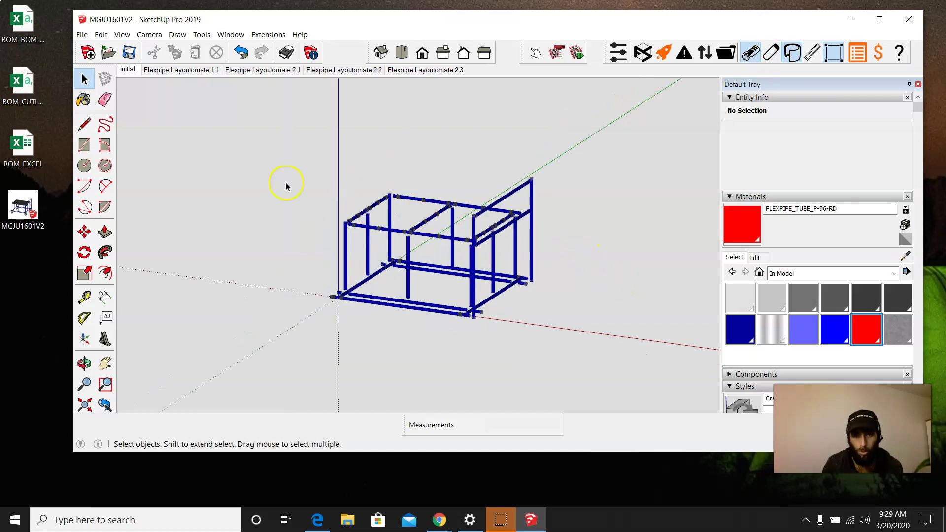
drag(268, 152, 608, 348)
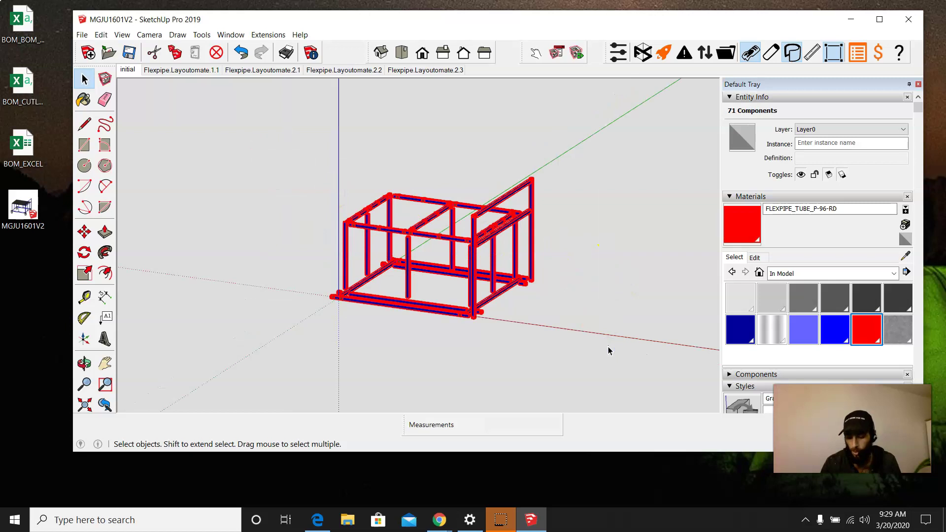
key(Delete)
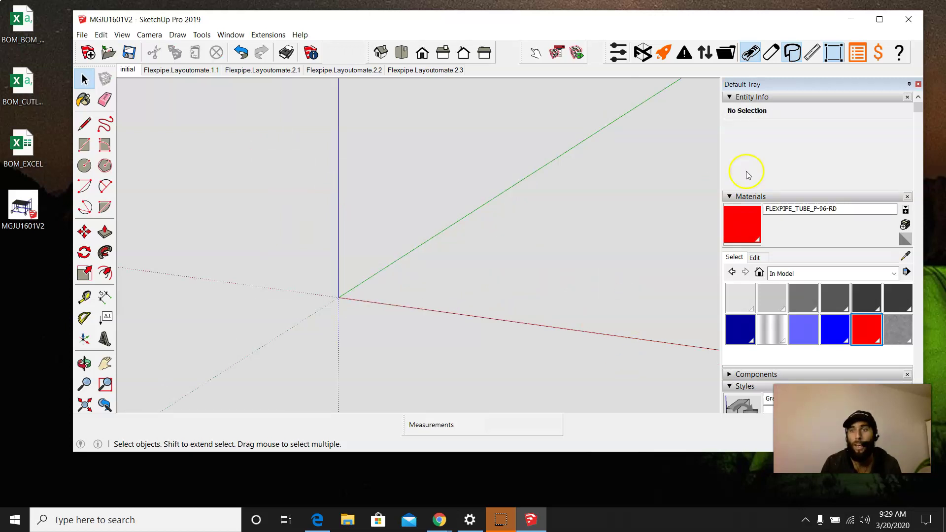
Show the red wire frame again and regenerate the rack completely, replacing all existing pipes and connectors
click(834, 58)
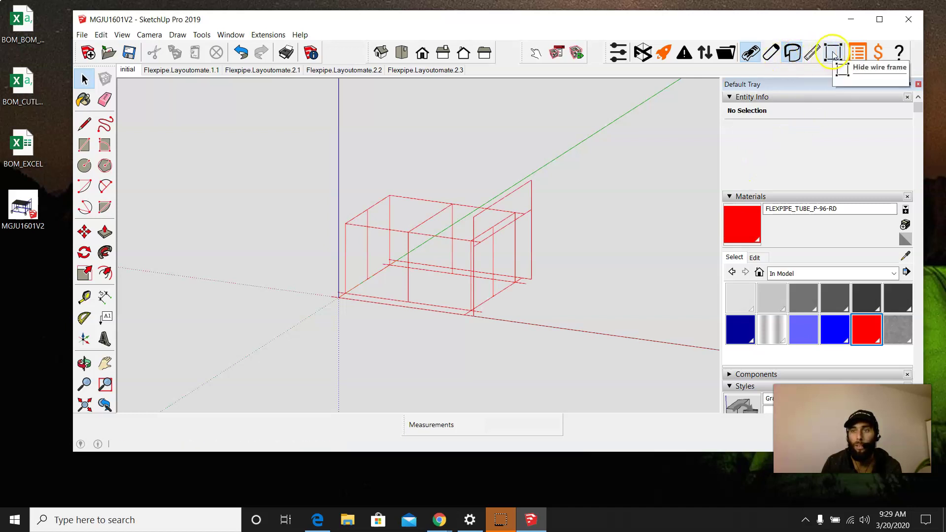
click(664, 52)
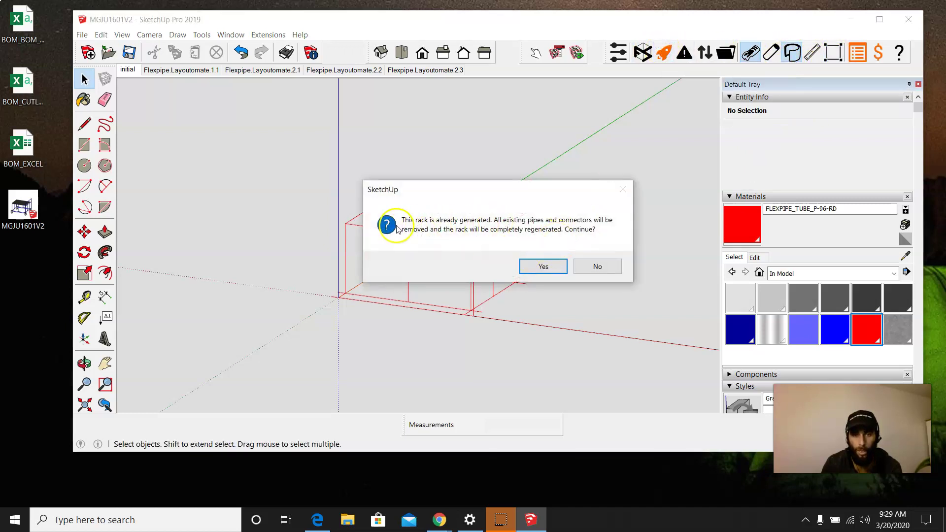
click(544, 269)
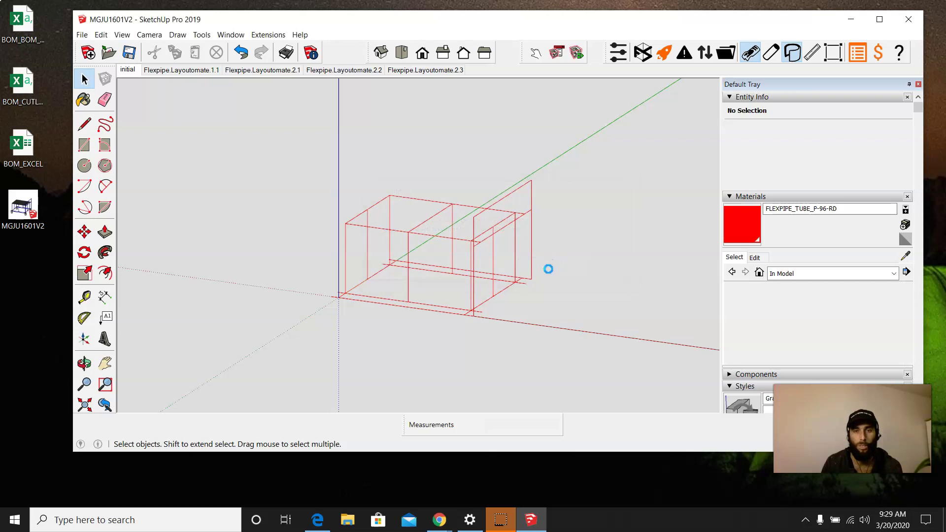
click(292, 156)
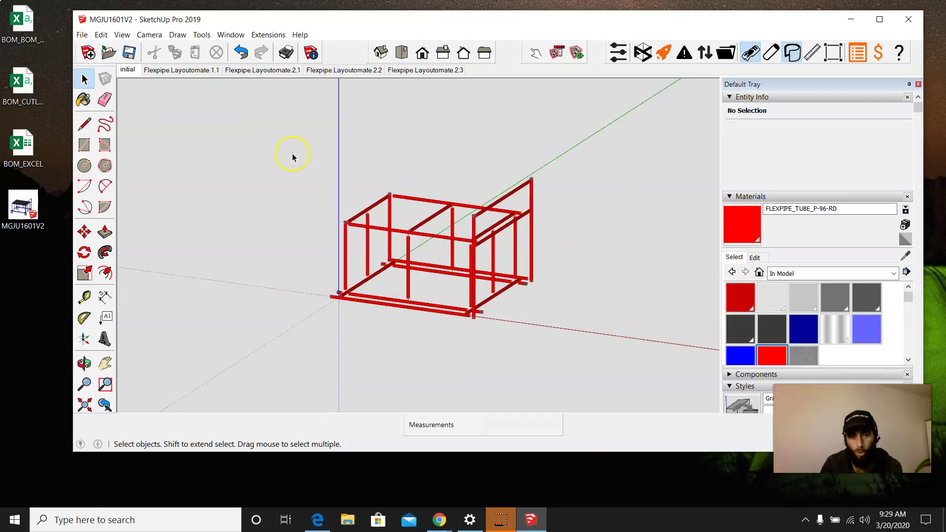
Show the cart's joints, black deck panel and casters again, and save the model
click(751, 56)
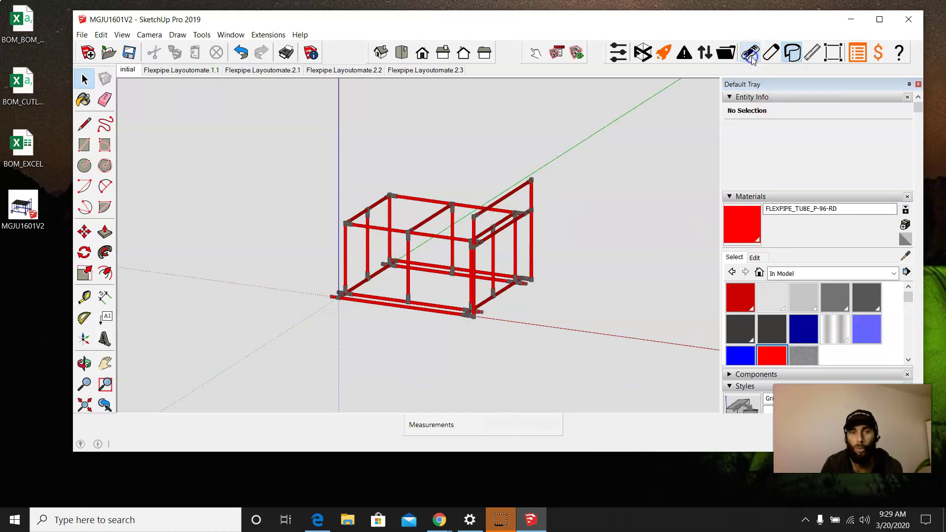
click(795, 57)
scroll(488, 218, up, 3)
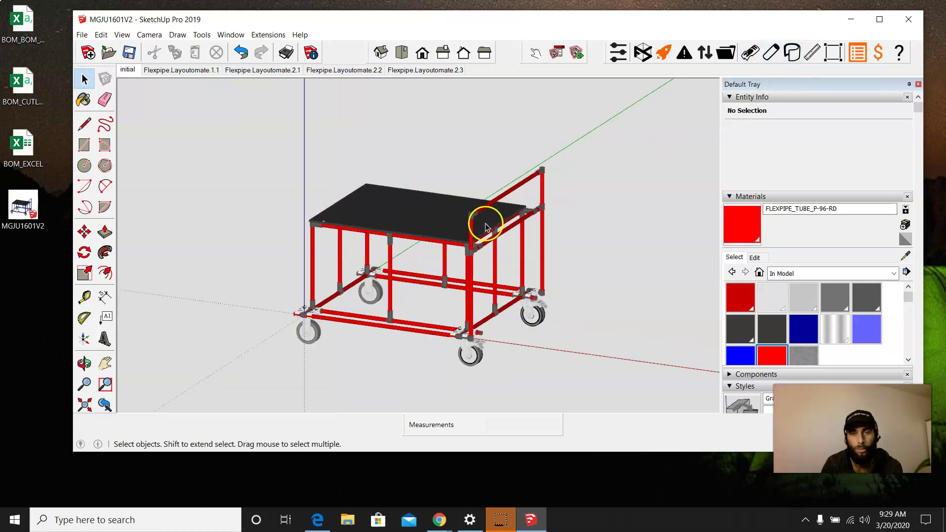
scroll(471, 239, down, 2)
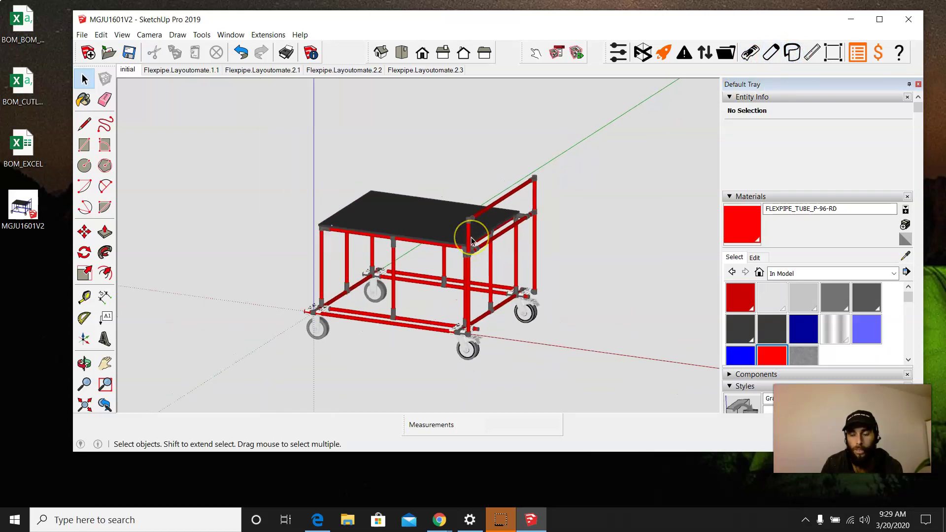
click(524, 222)
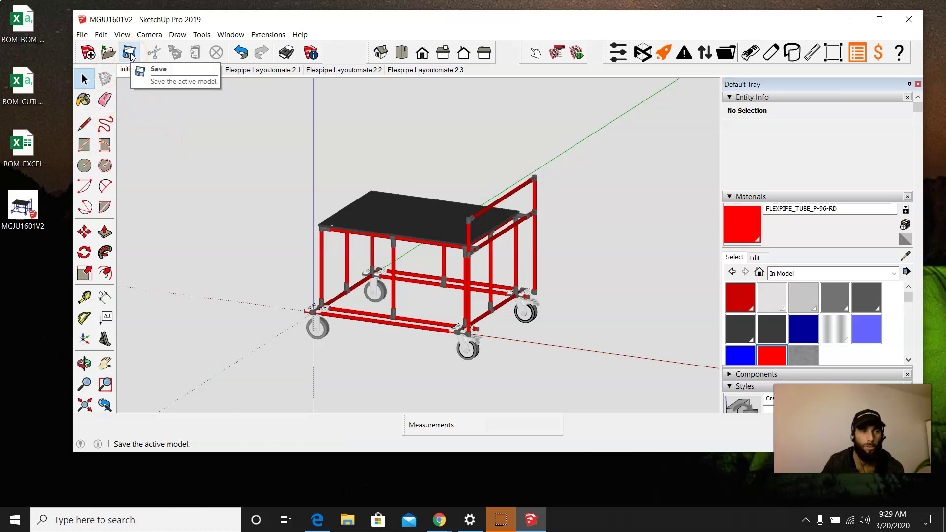
click(129, 53)
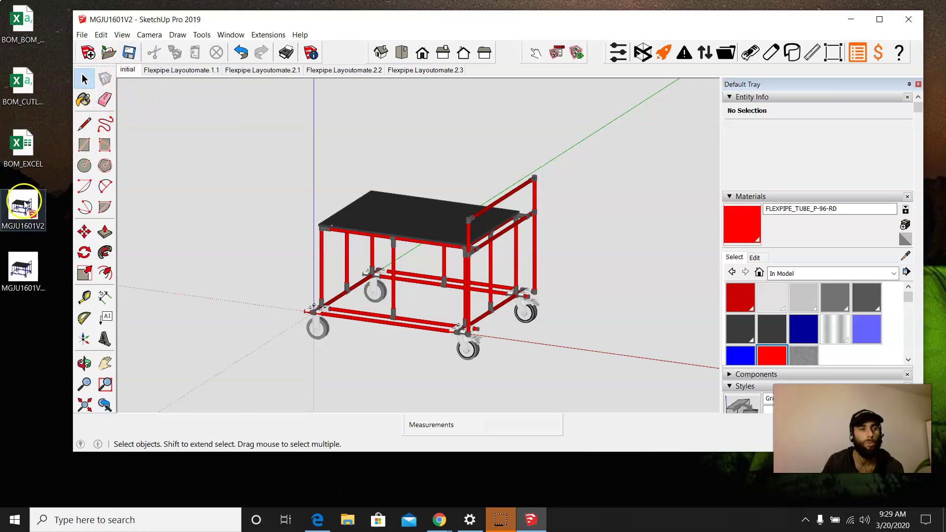
Open the existing BOM_EXCEL workbook in Excel, examine the pipe and decking rows of its bill of material, and close it
click(769, 135)
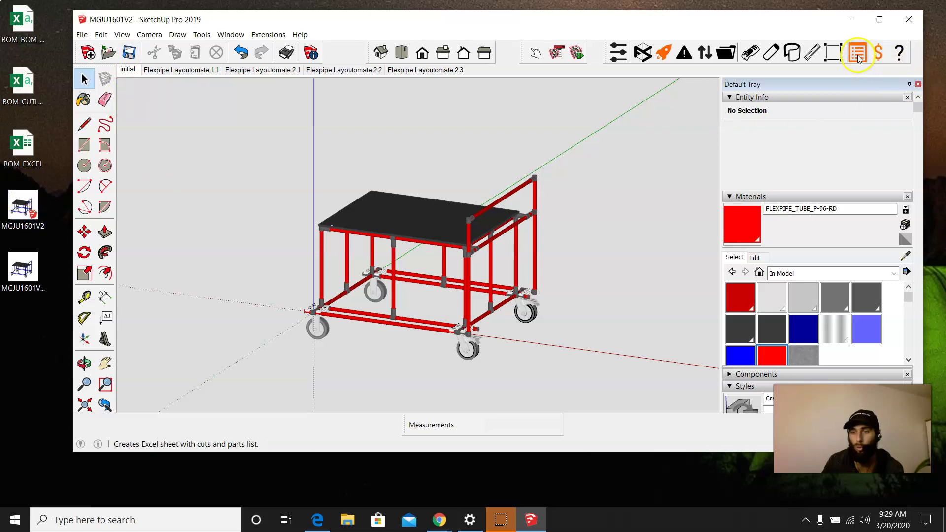
click(19, 150)
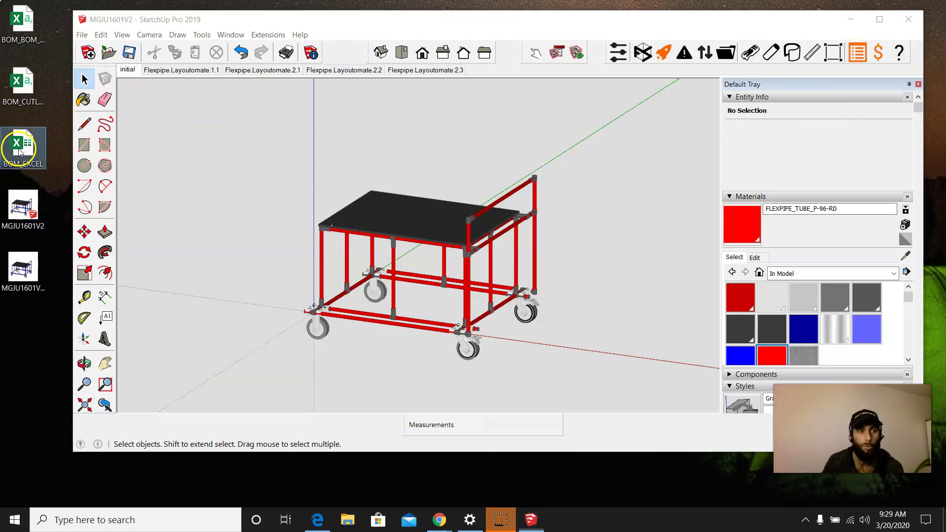
double_click(20, 151)
scroll(365, 270, down, 4)
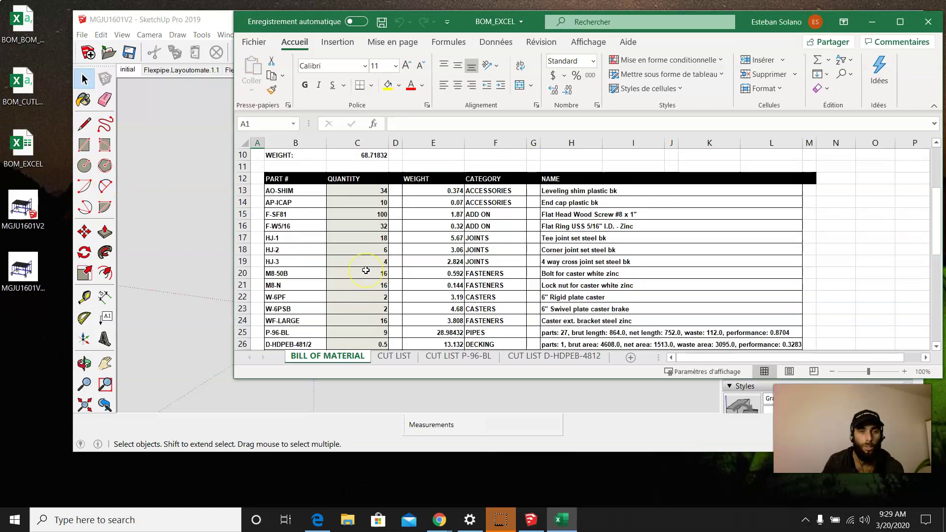
scroll(365, 270, down, 1)
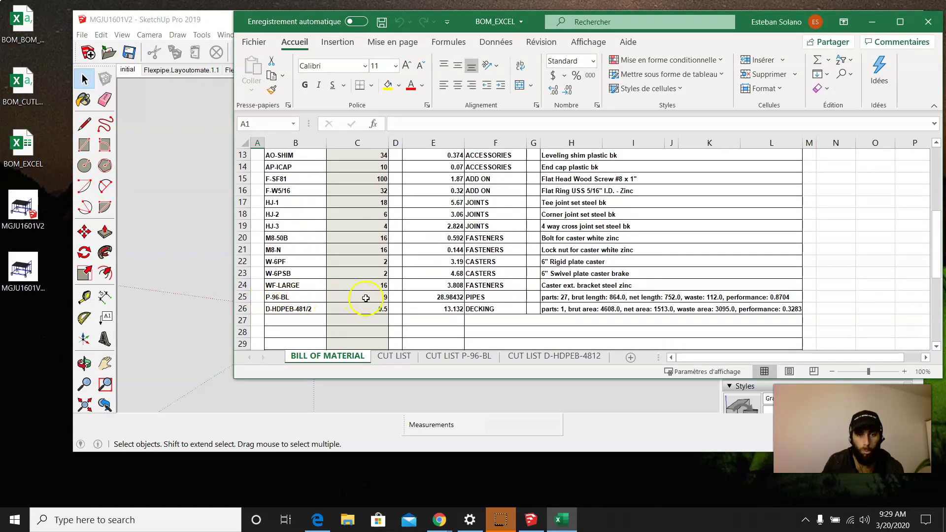
click(929, 21)
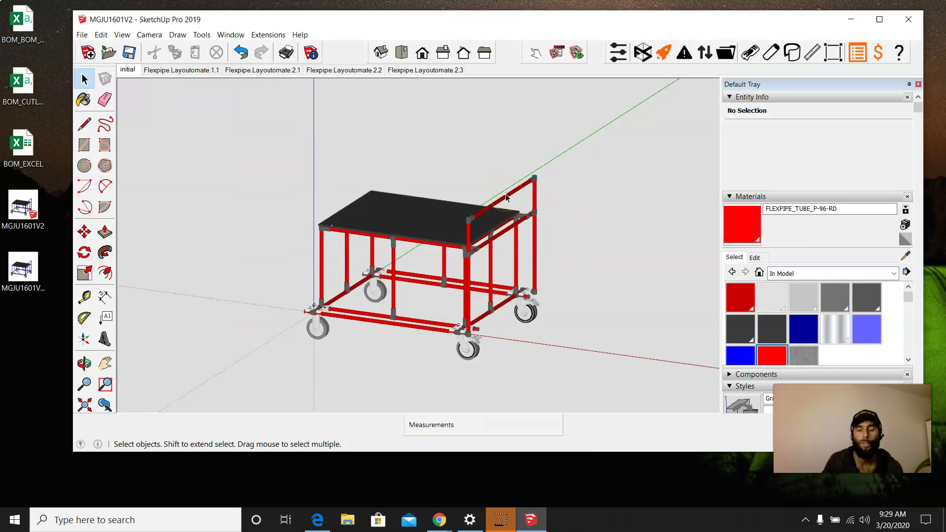
Generate the red cart's bill of materials in SketchUp and save it to the Desktop under the name BOM
click(858, 54)
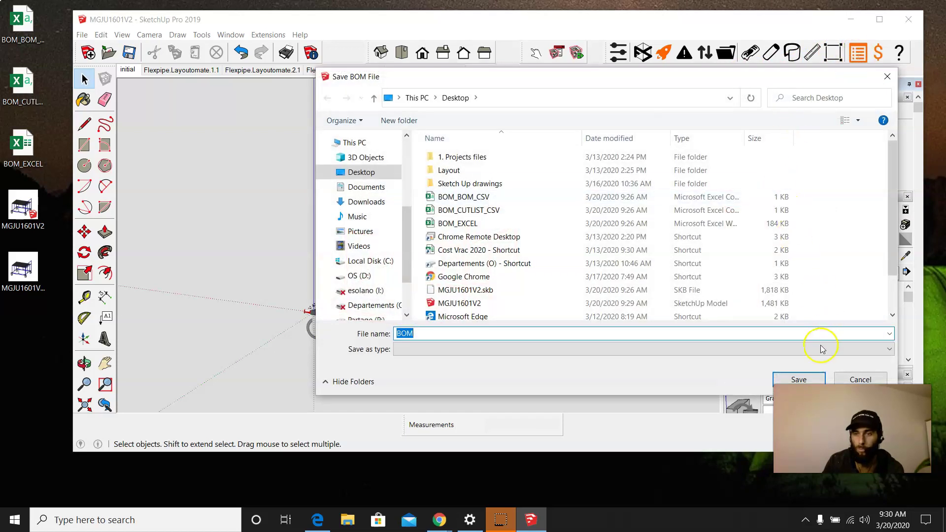
click(799, 379)
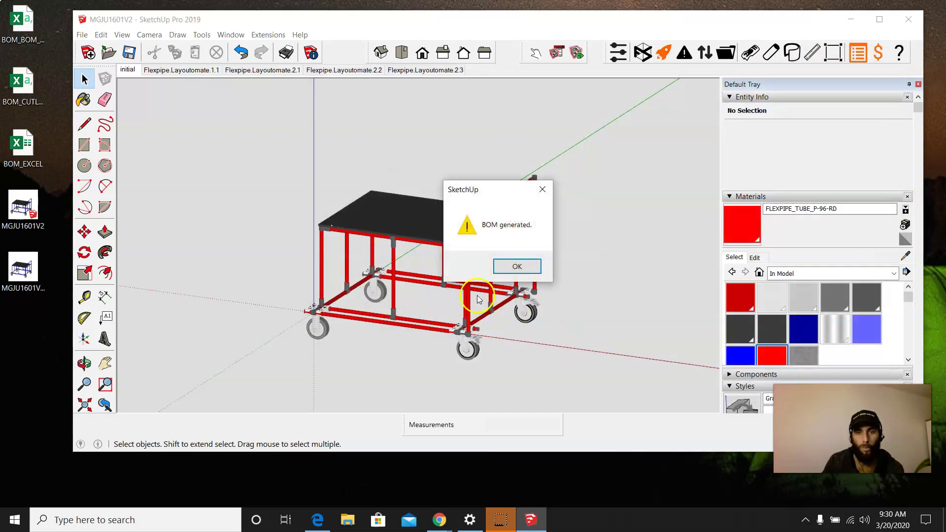
click(517, 266)
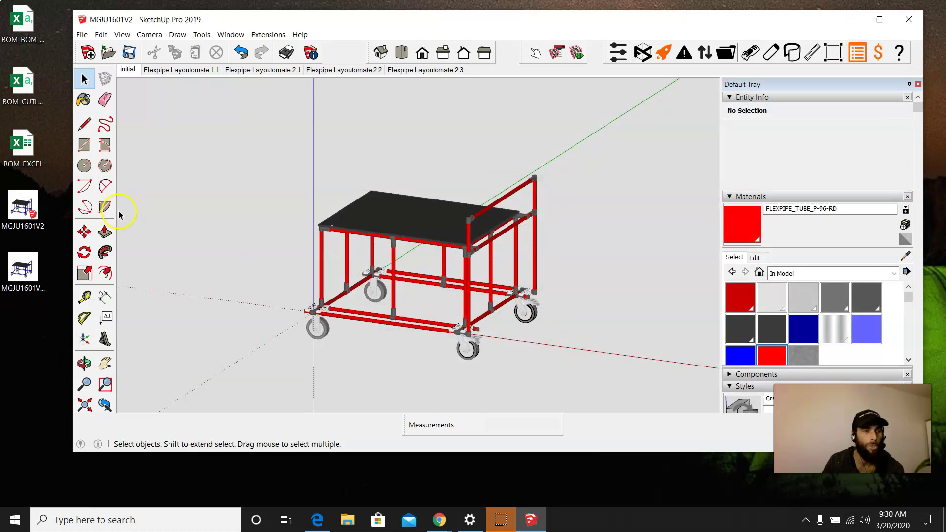
Open the regenerated BOM_EXCEL workbook in Excel, check which pipe part number its bill of material lists, and close it
double_click(24, 147)
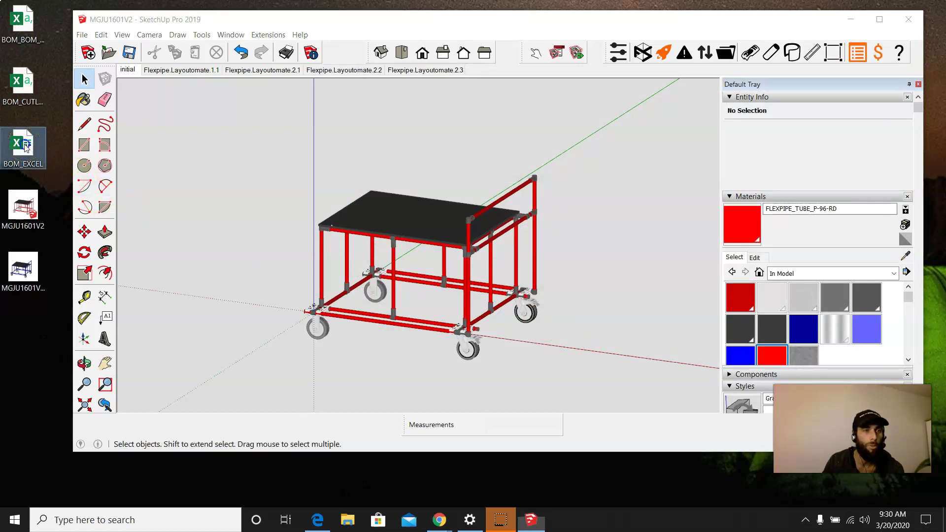
scroll(354, 216, down, 4)
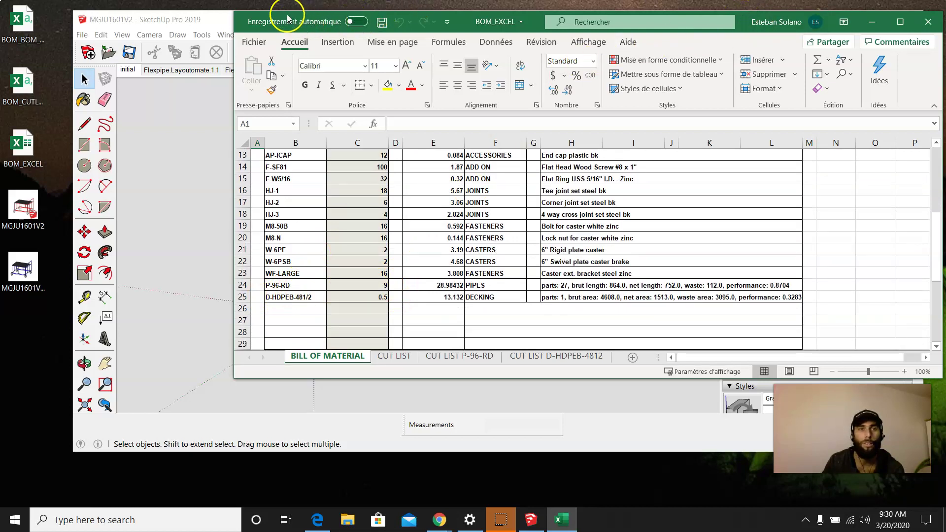
click(929, 22)
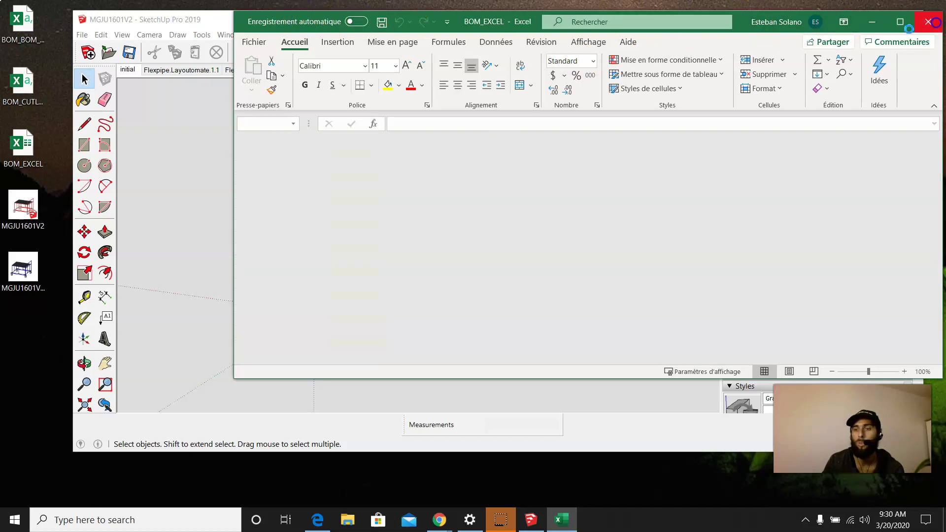